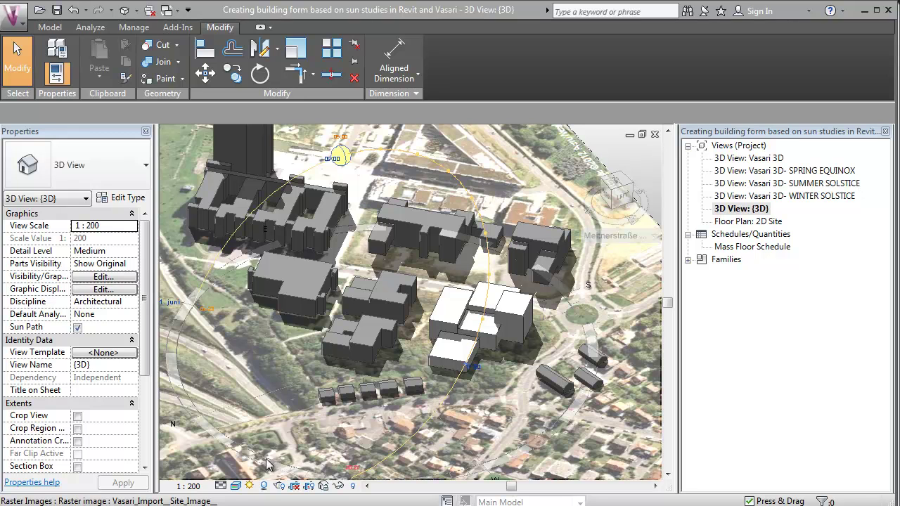
- Check the Mass 8 and grey Mass 2 buildings, then start the 21-06-2010 solar study preview
click(250, 486)
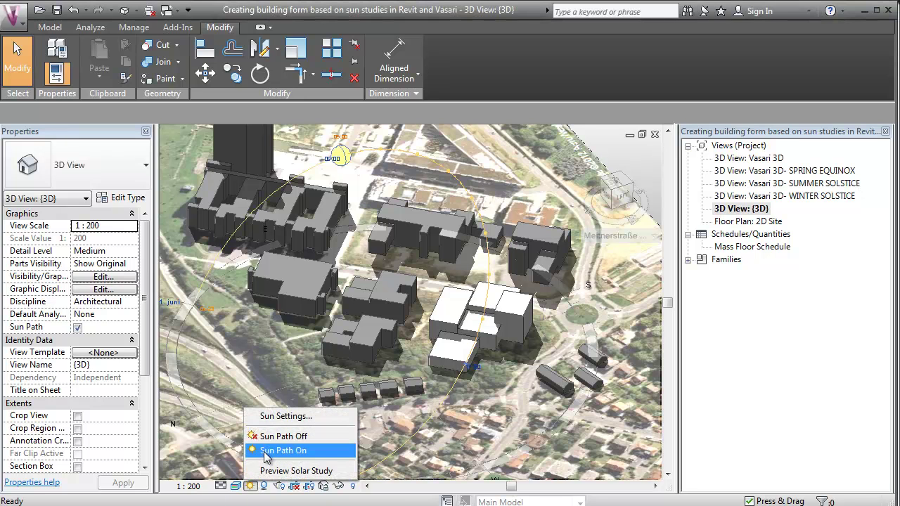
click(273, 451)
key(Escape)
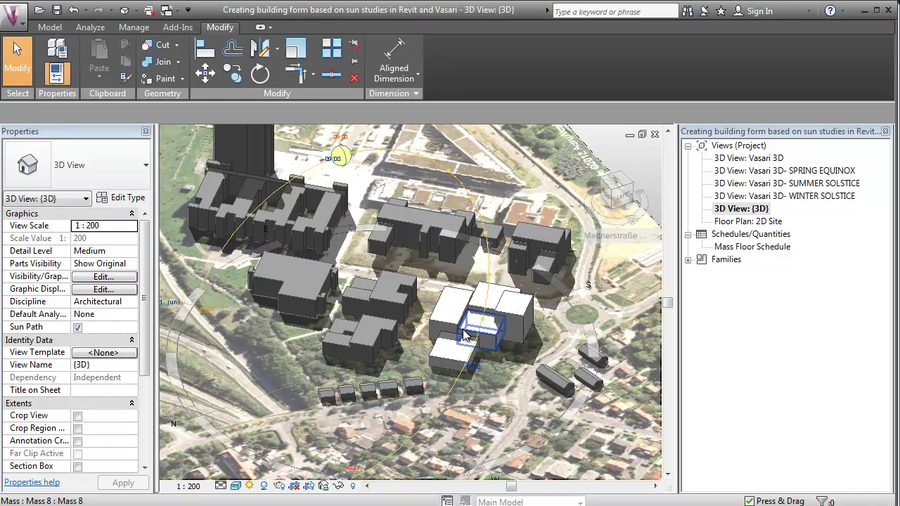
click(392, 394)
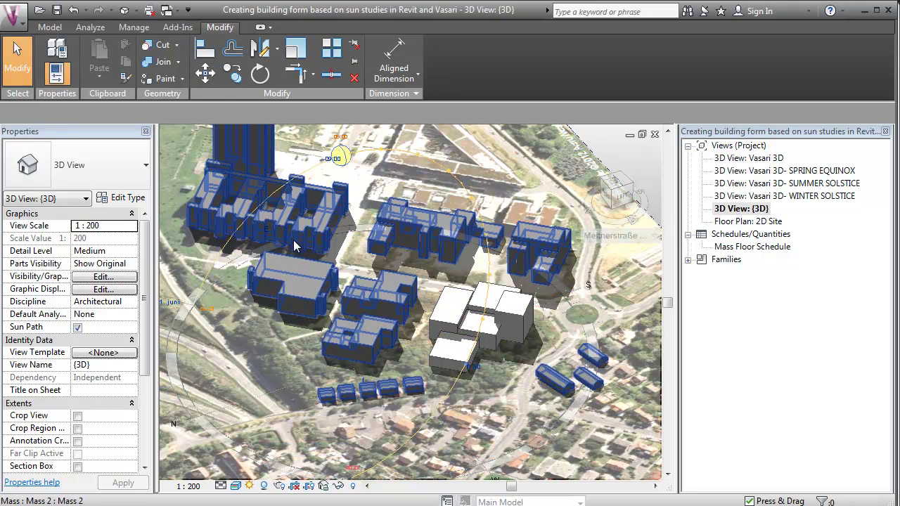
key(Escape)
click(250, 486)
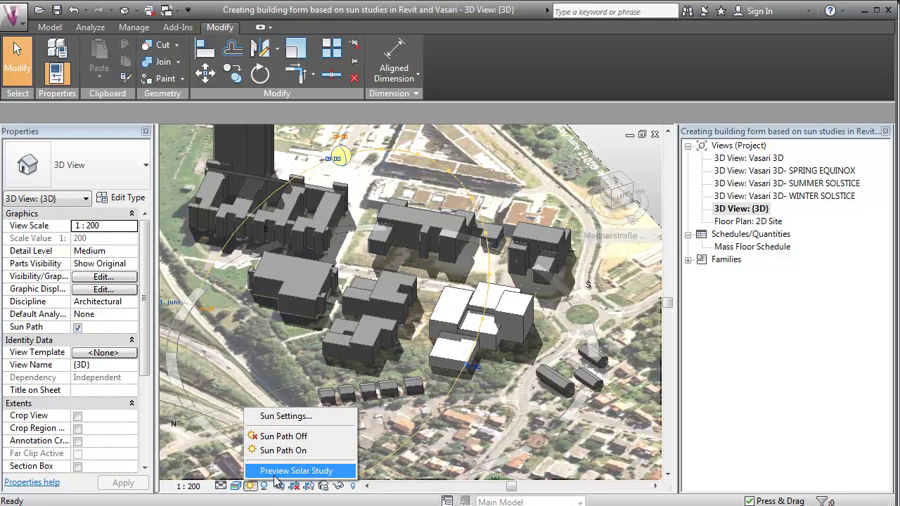
click(275, 475)
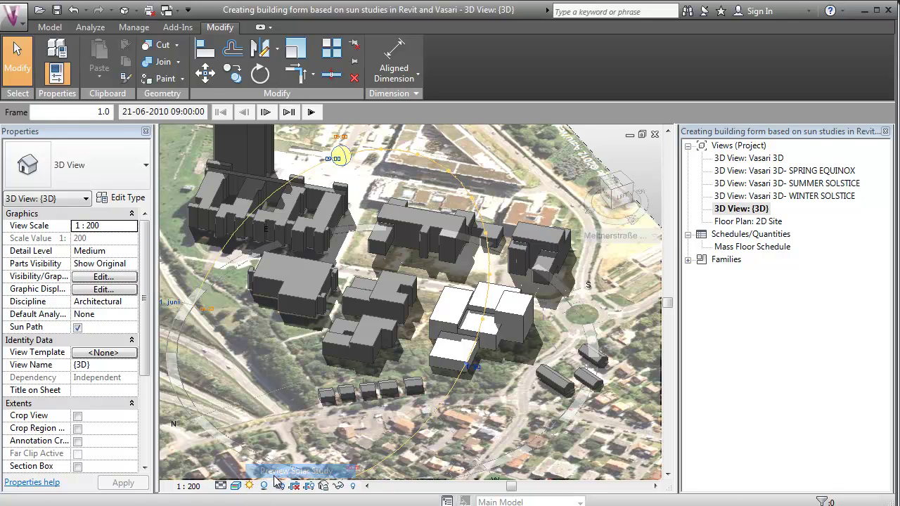
- Step the solar study forward through the afternoon to its last frame
click(267, 113)
click(268, 114)
double_click(267, 113)
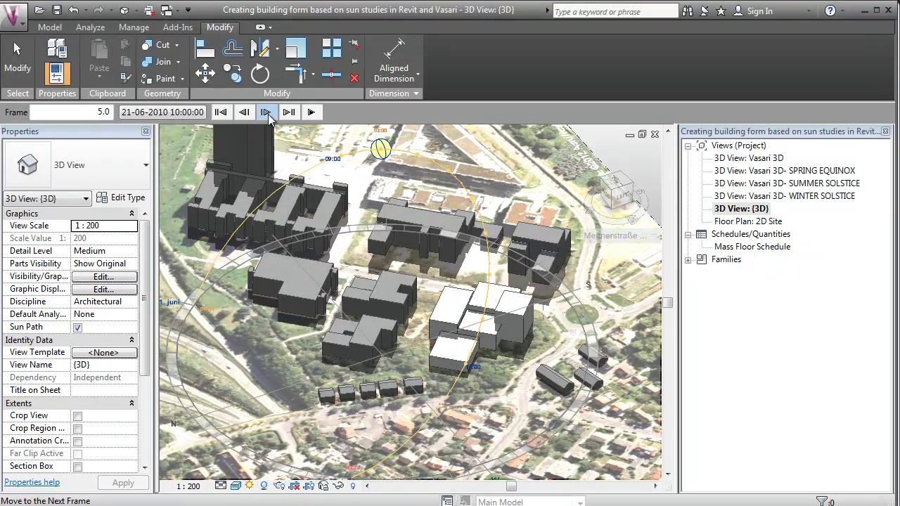
double_click(267, 113)
double_click(267, 113)
click(271, 115)
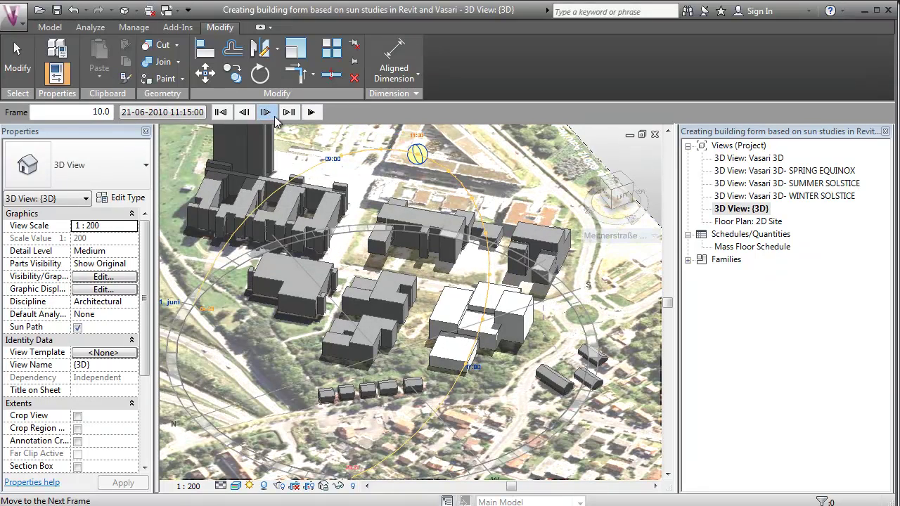
click(275, 118)
double_click(275, 118)
click(275, 118)
click(274, 118)
double_click(275, 118)
click(275, 118)
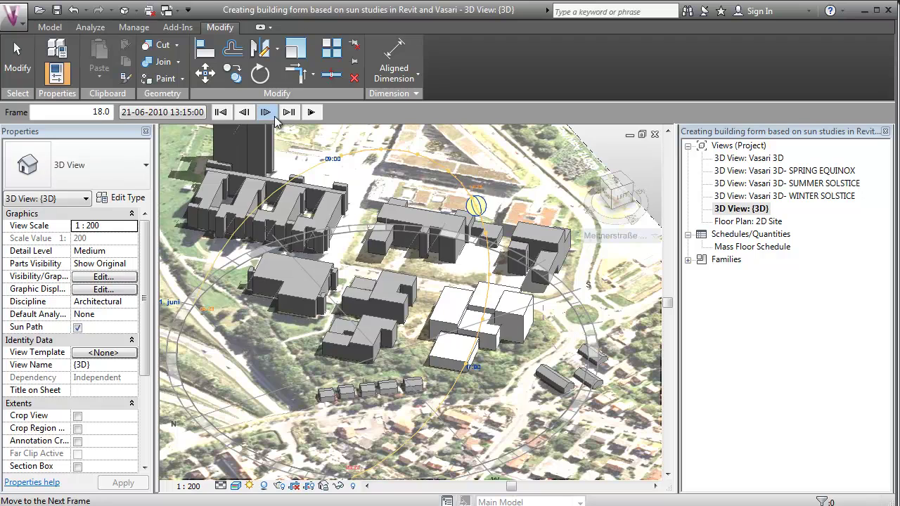
double_click(275, 118)
click(275, 118)
double_click(275, 118)
click(275, 118)
double_click(275, 118)
click(275, 118)
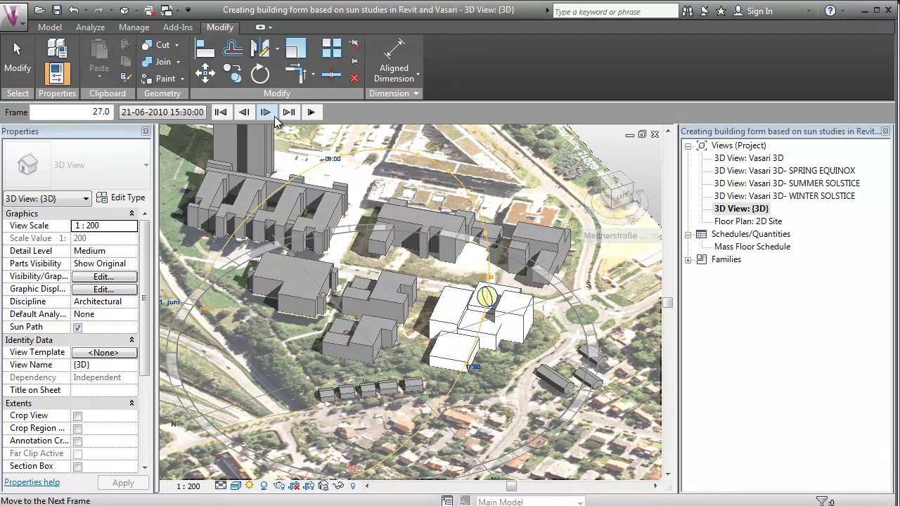
click(275, 118)
double_click(275, 118)
click(275, 118)
double_click(275, 118)
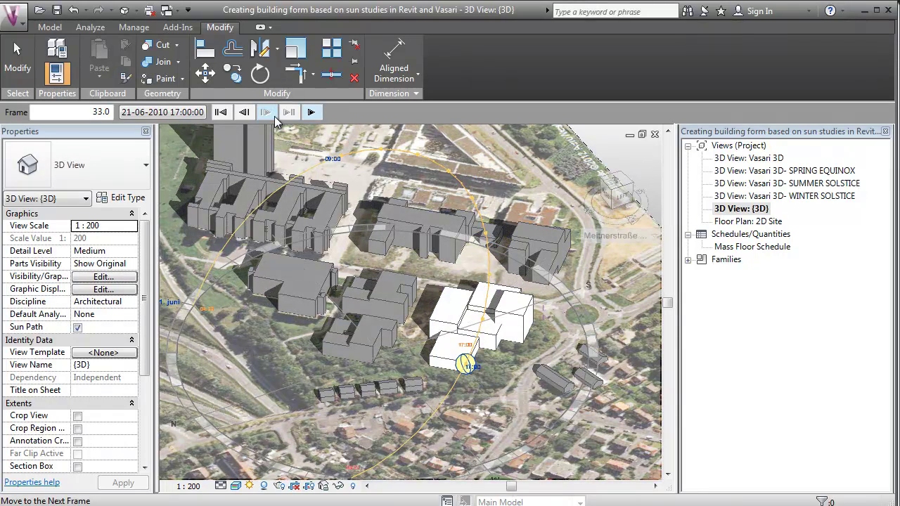
- Step the study back to frame 20, 21-06-2010 at 13:45
click(243, 117)
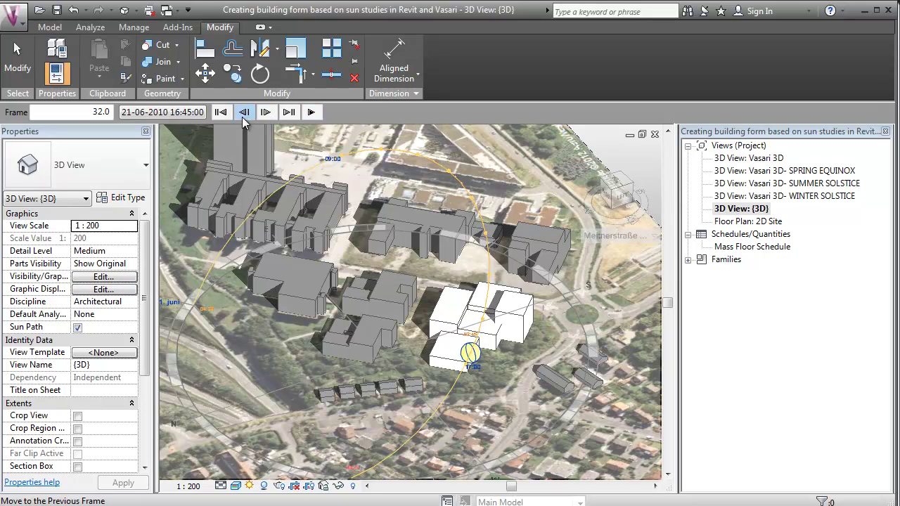
click(243, 117)
double_click(243, 116)
double_click(243, 117)
double_click(243, 117)
click(244, 117)
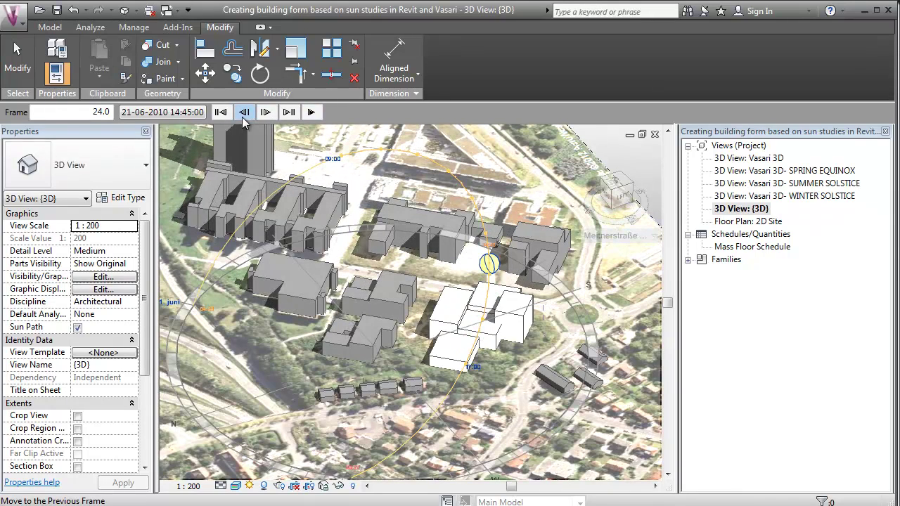
double_click(244, 116)
double_click(243, 116)
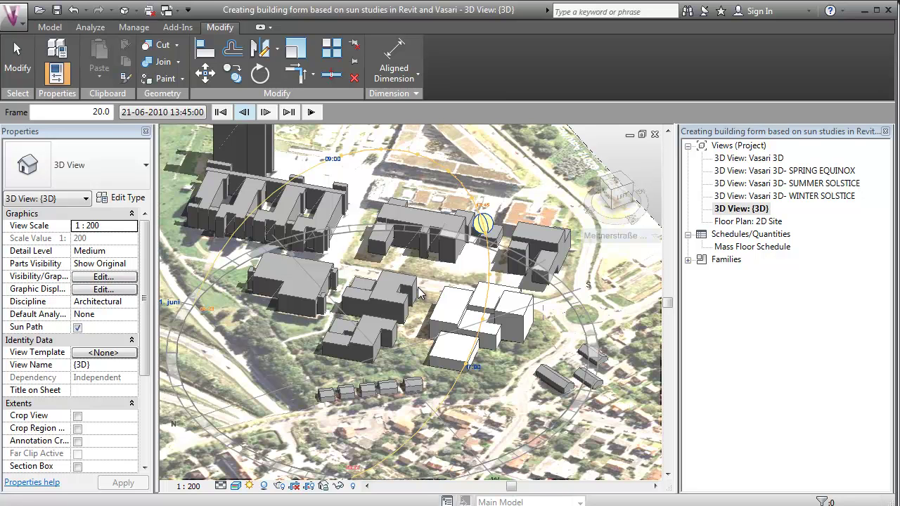
- Switch the sun settings to the Winter Solstice Solar Study preset on 21-12-2010
click(176, 113)
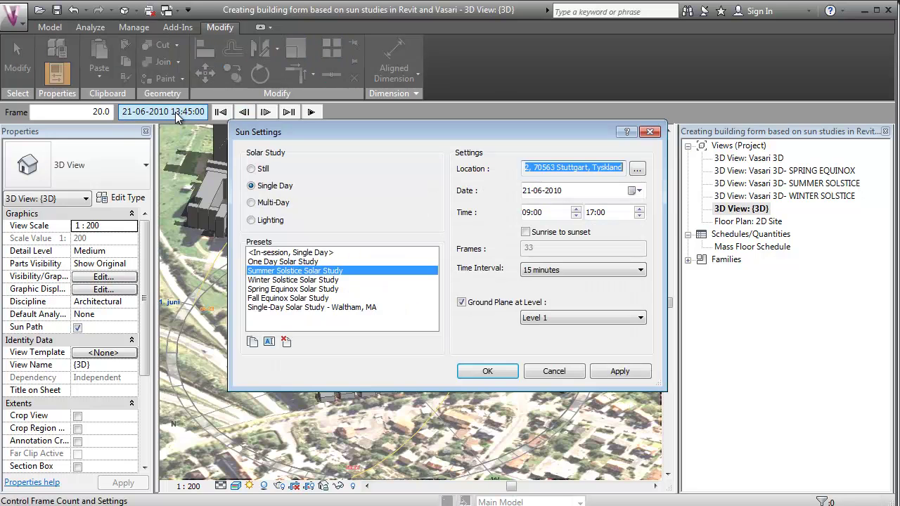
click(296, 280)
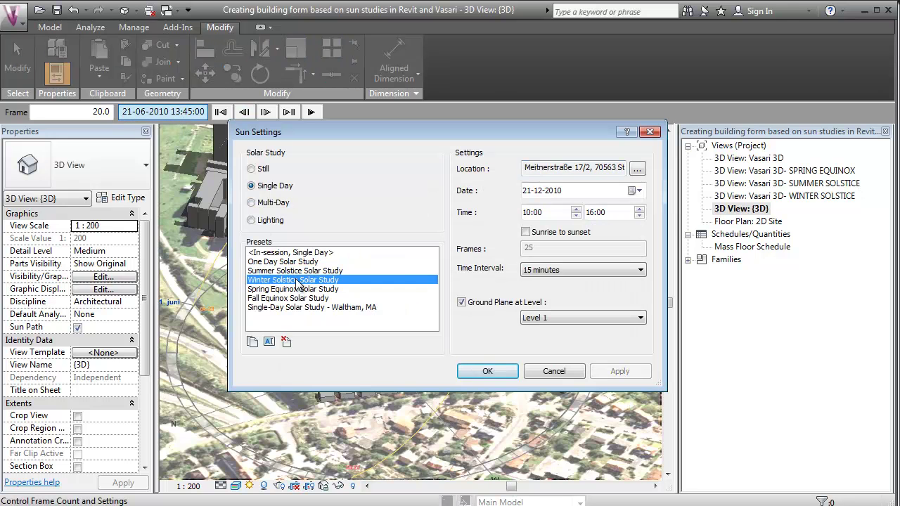
click(489, 372)
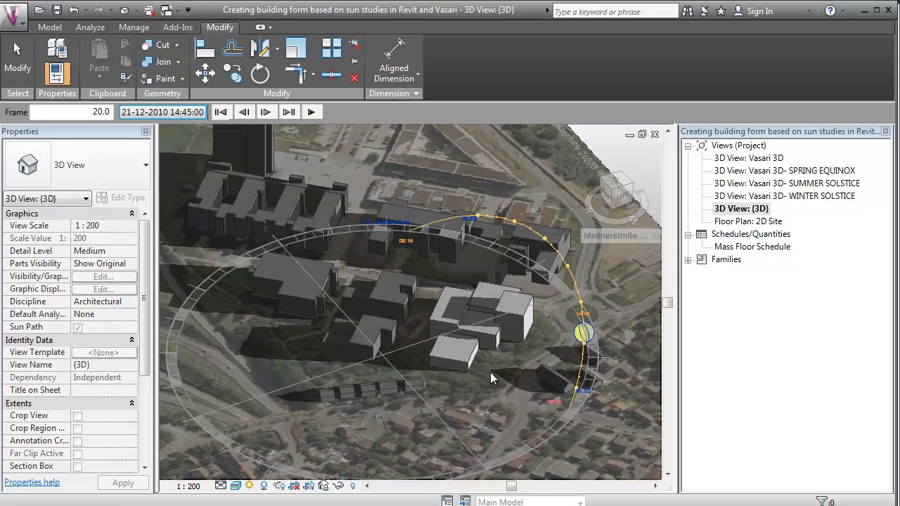
- Step the winter solstice study back toward the morning frames
click(267, 114)
click(267, 114)
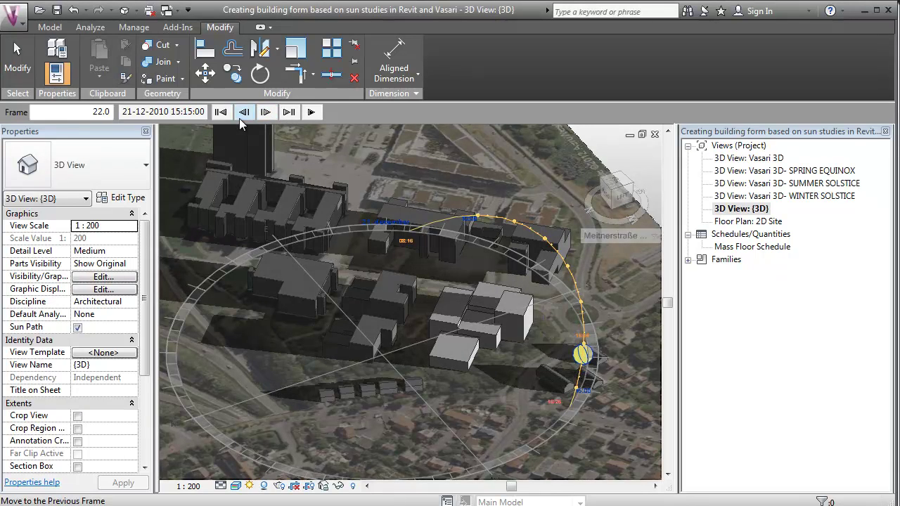
click(243, 113)
click(244, 112)
click(243, 112)
click(243, 113)
click(243, 113)
click(244, 113)
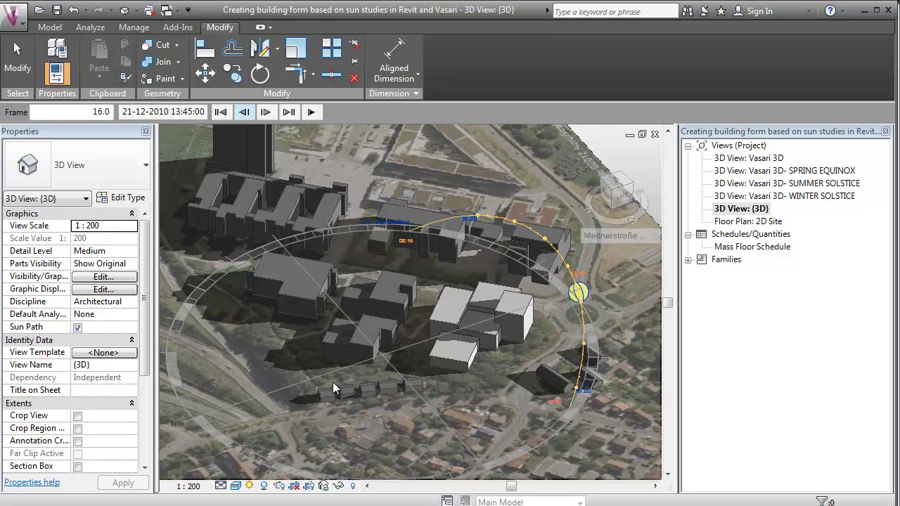
click(243, 113)
click(243, 113)
click(243, 112)
click(244, 113)
click(243, 113)
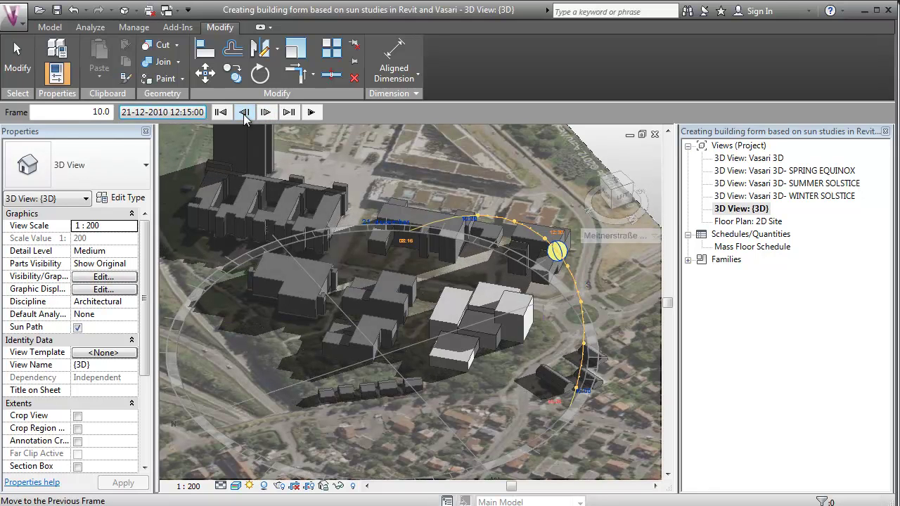
click(243, 112)
click(243, 112)
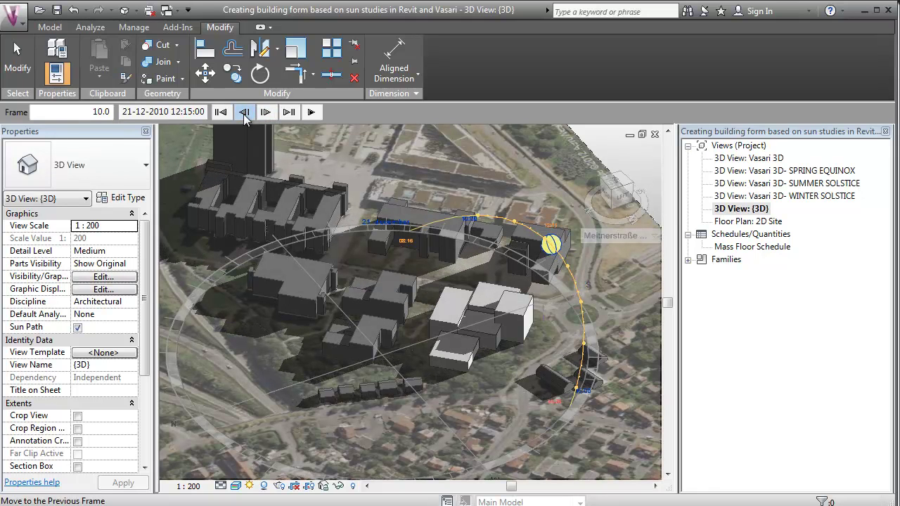
click(243, 112)
click(244, 113)
click(243, 113)
click(243, 112)
click(243, 113)
click(243, 113)
click(244, 113)
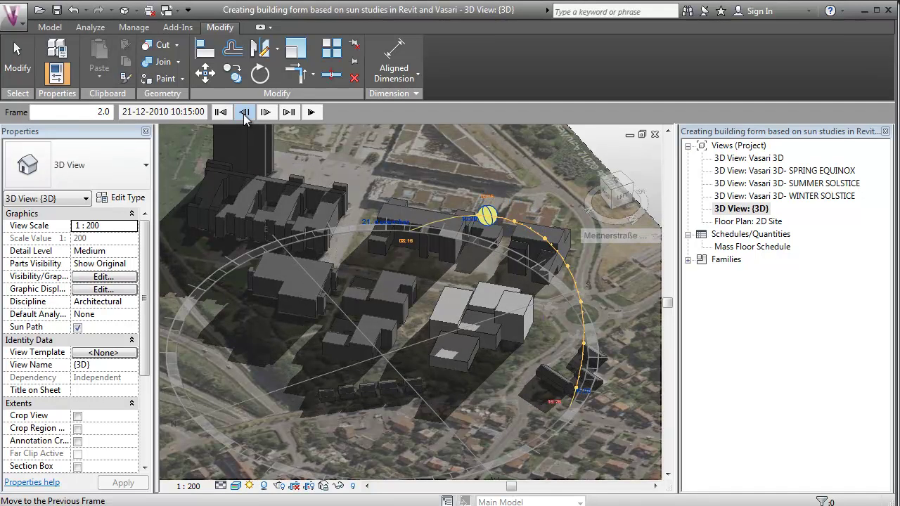
click(243, 112)
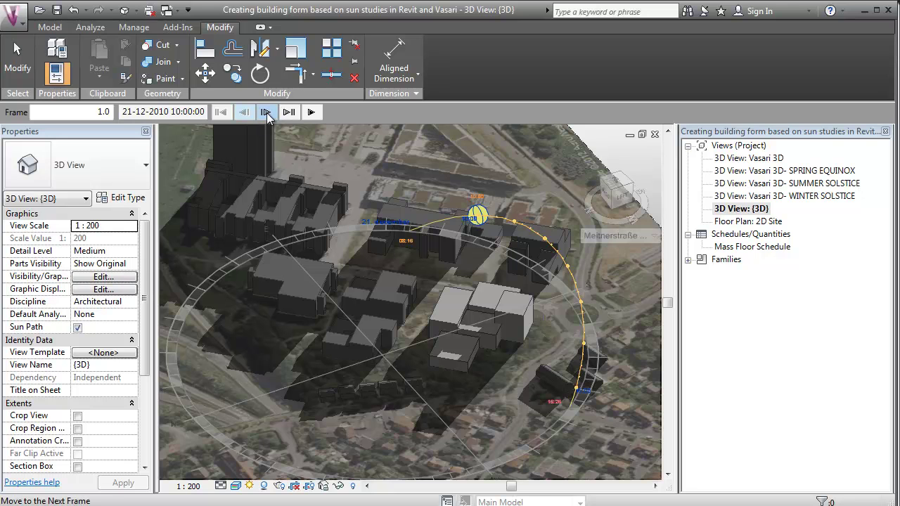
- Advance the winter study past midday into the early-afternoon frames
click(266, 112)
click(265, 112)
click(265, 112)
click(265, 112)
click(266, 112)
click(265, 112)
click(265, 113)
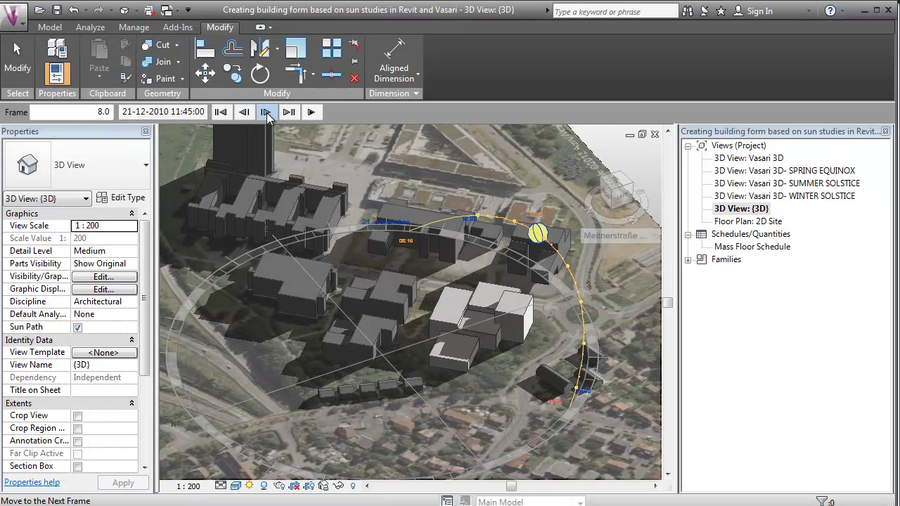
click(265, 113)
click(265, 113)
click(265, 112)
click(265, 113)
click(265, 113)
click(265, 113)
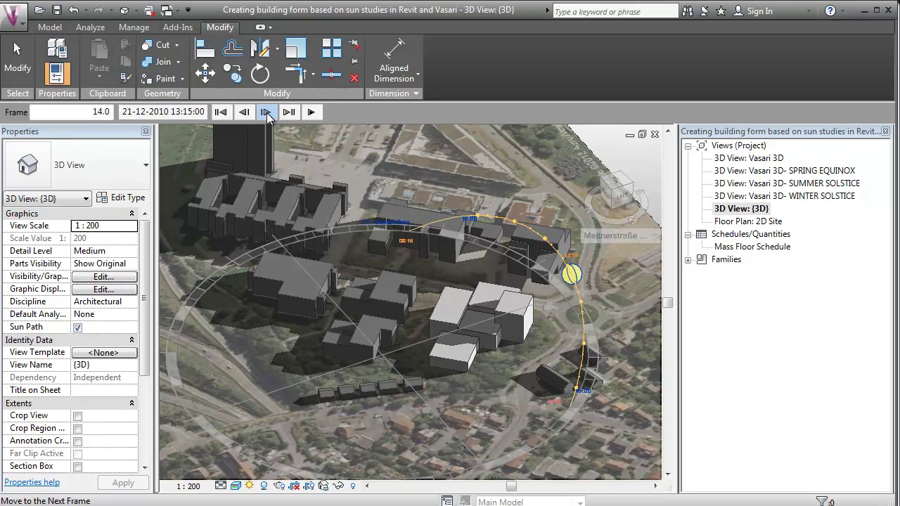
click(265, 112)
click(265, 112)
click(265, 113)
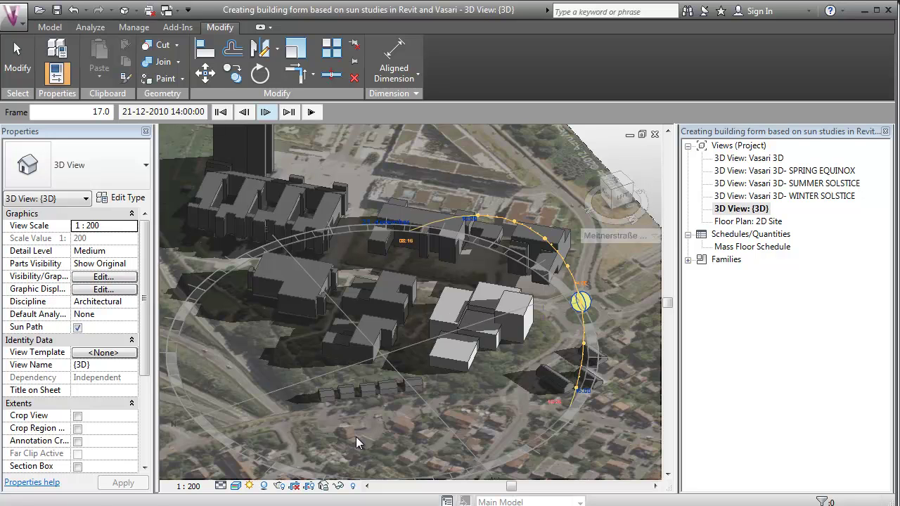
- Exit the solar preview and create Option Set 1 with Option 1 as primary
click(292, 390)
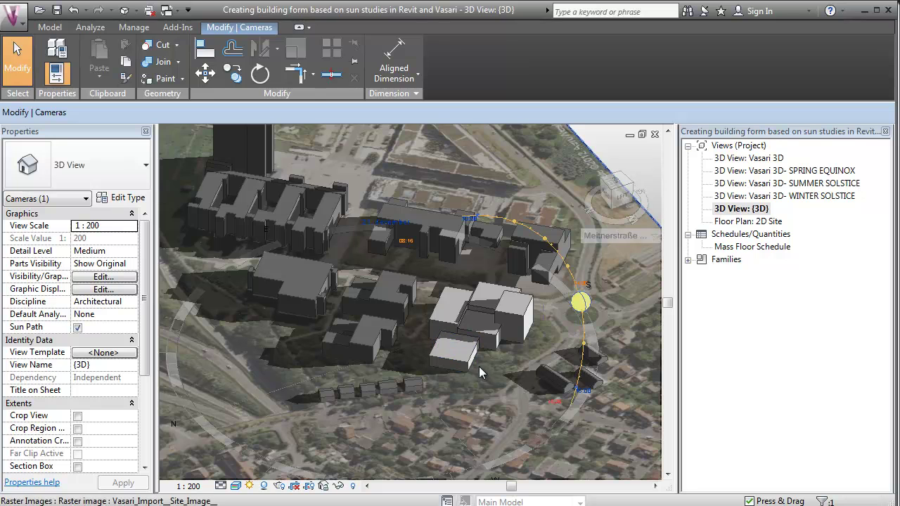
click(448, 501)
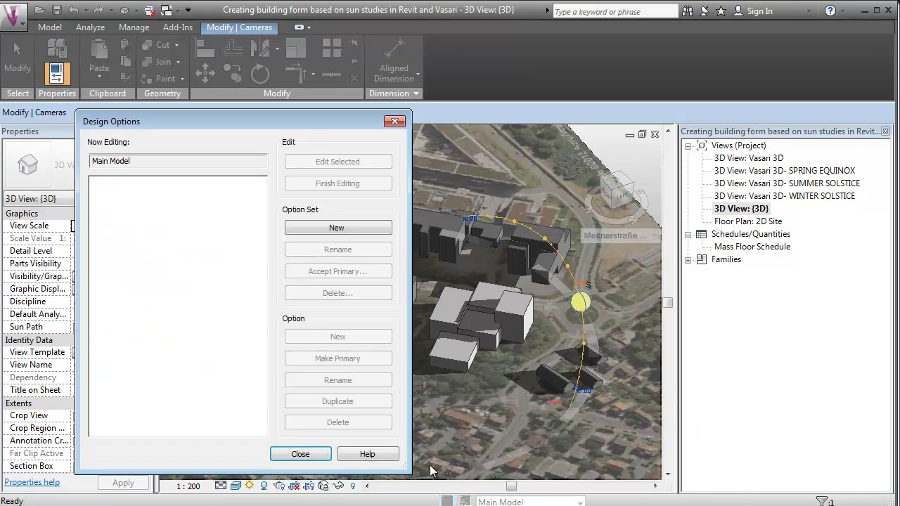
click(333, 229)
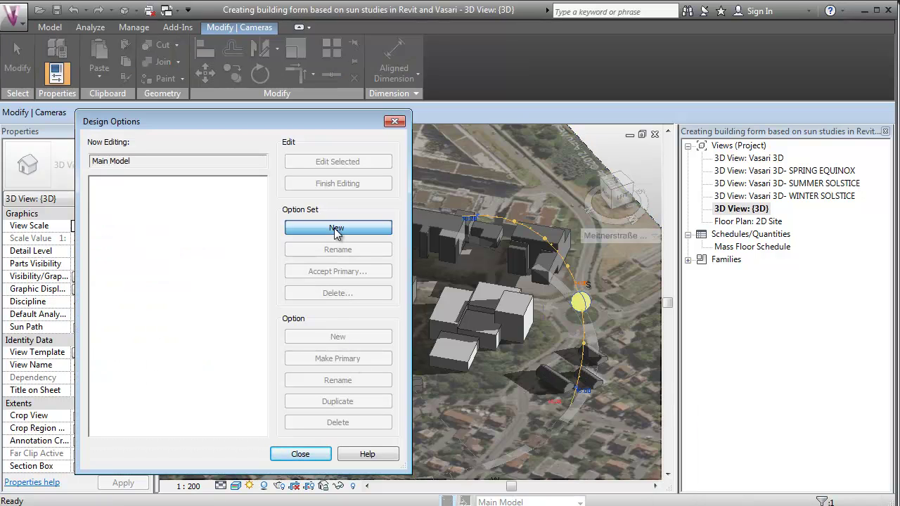
click(316, 456)
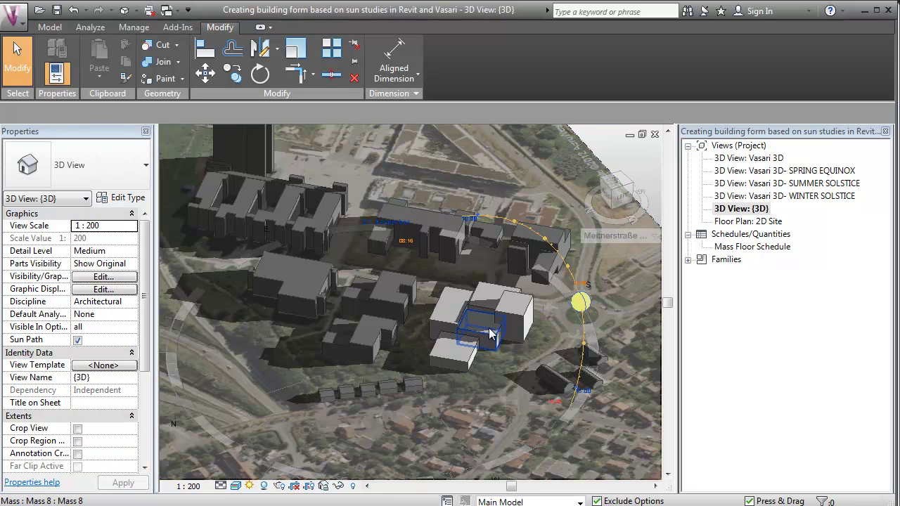
- Select the five new building masses, excluding the sun path
click(453, 339)
click(454, 343)
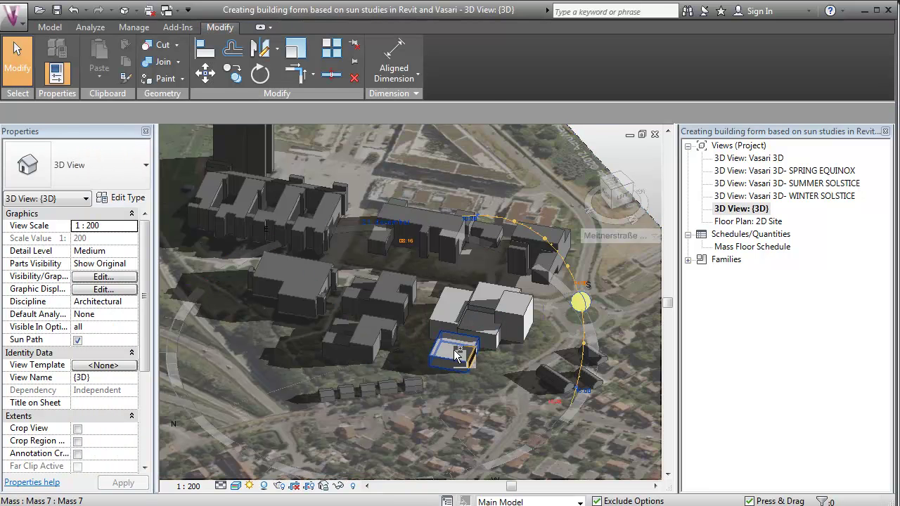
ctrl+click(491, 315)
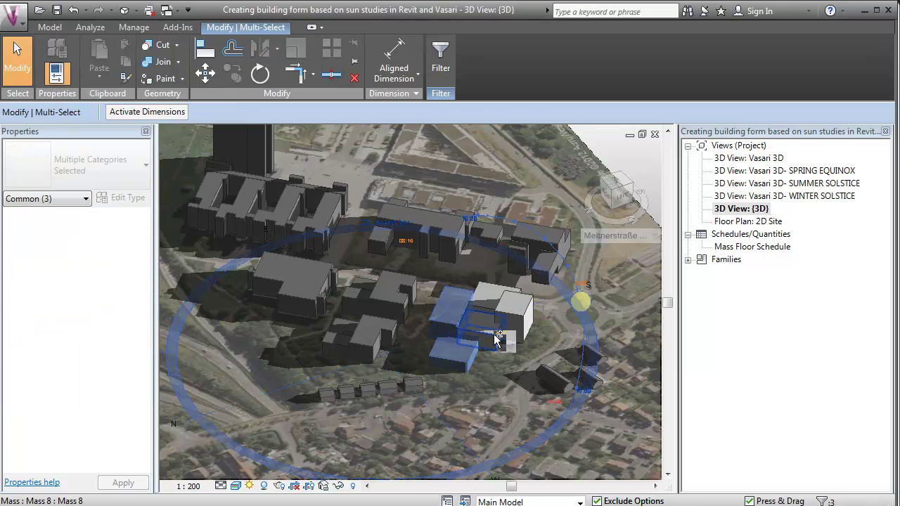
ctrl+click(494, 335)
ctrl+click(495, 310)
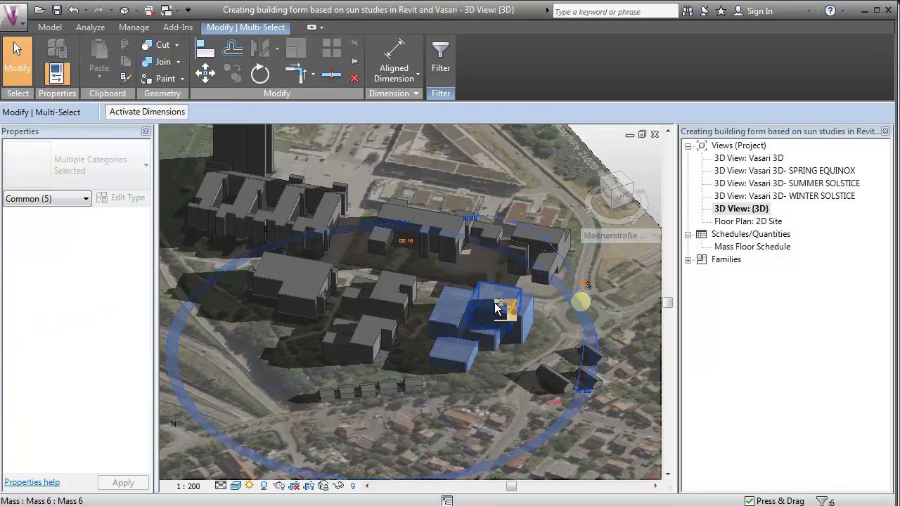
shift+click(589, 349)
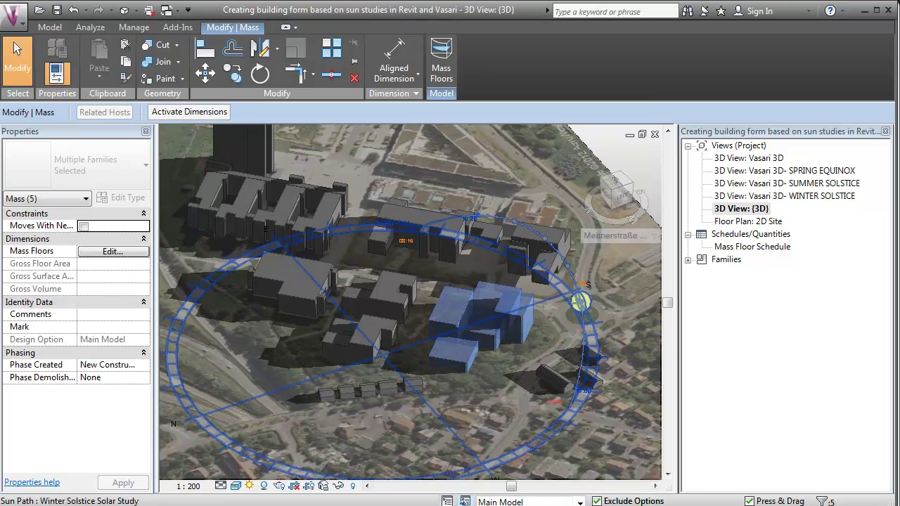
- Add the selected masses to Option 1 of Option Set 1 and clear the selection
click(464, 501)
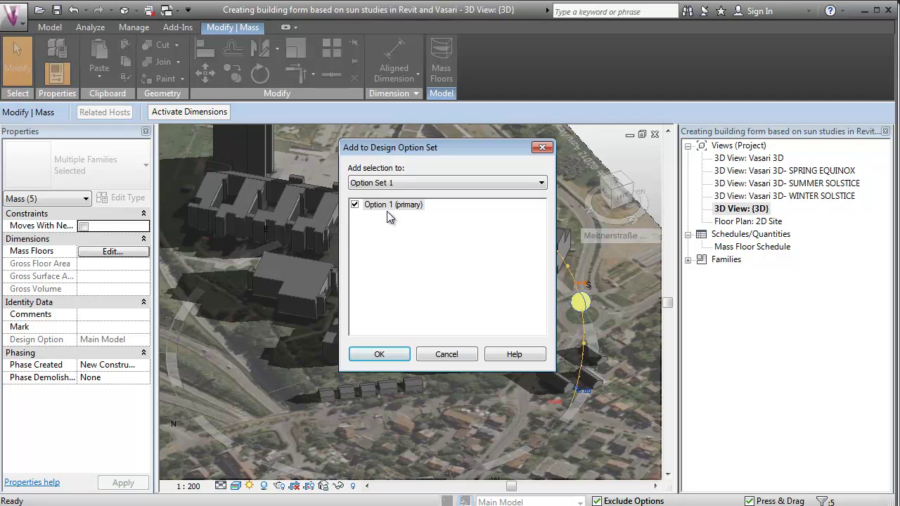
click(379, 355)
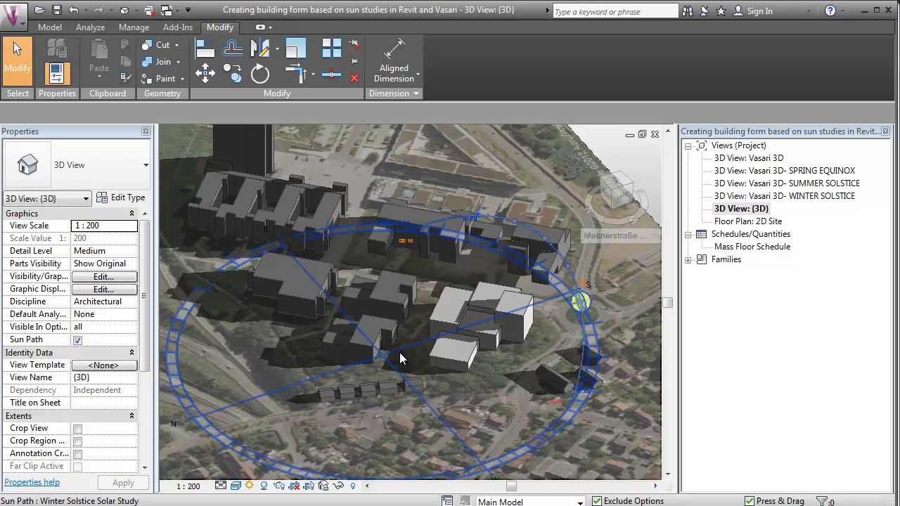
click(472, 354)
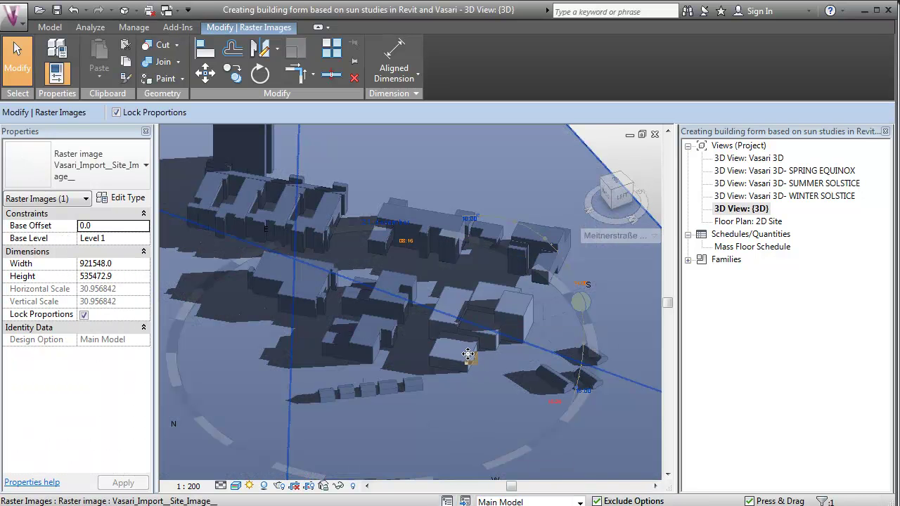
key(Escape)
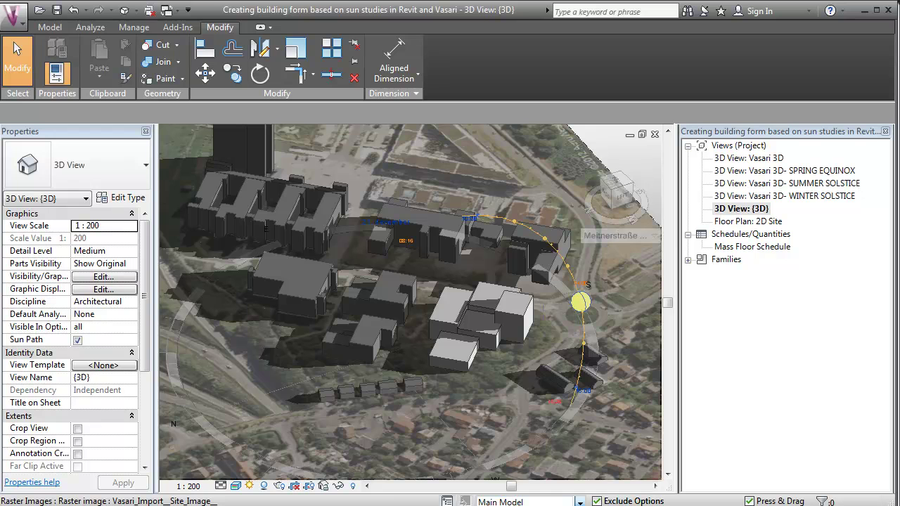
scroll(521, 502, down, 1)
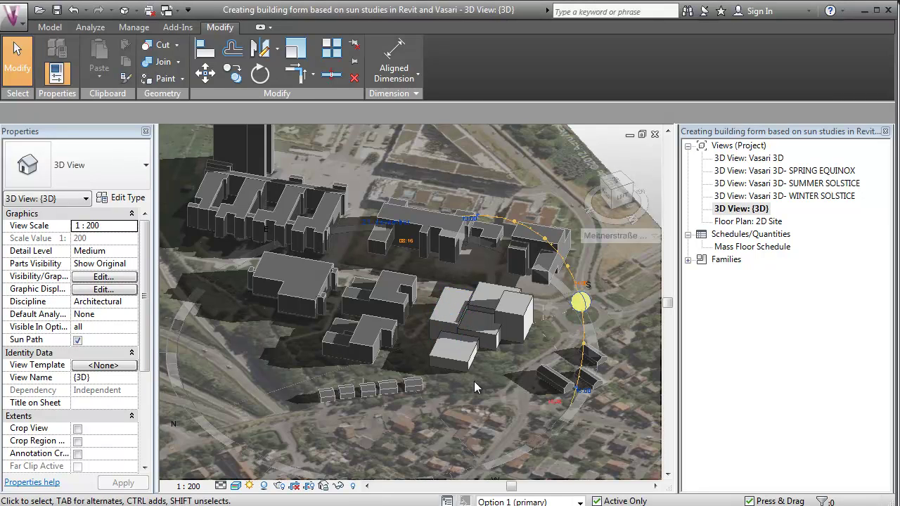
- Finish editing Option 1 (primary) in the Design Options manager
click(447, 501)
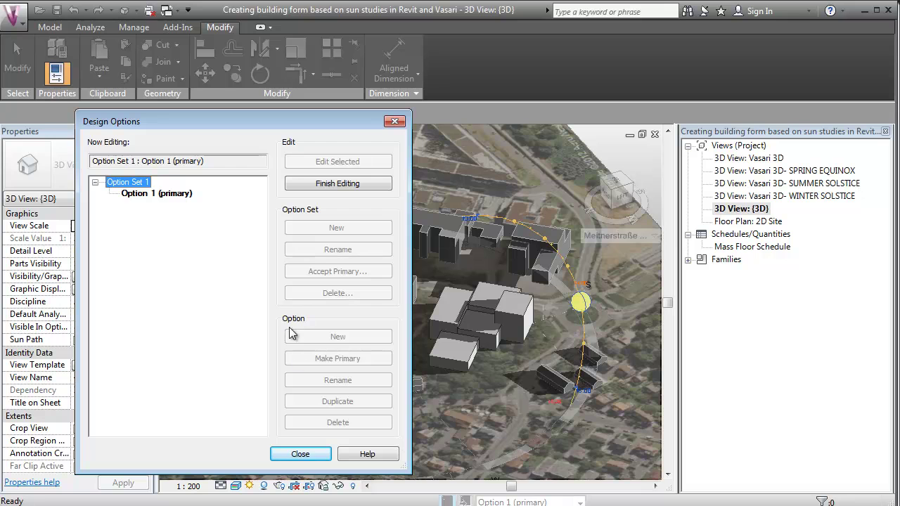
click(141, 194)
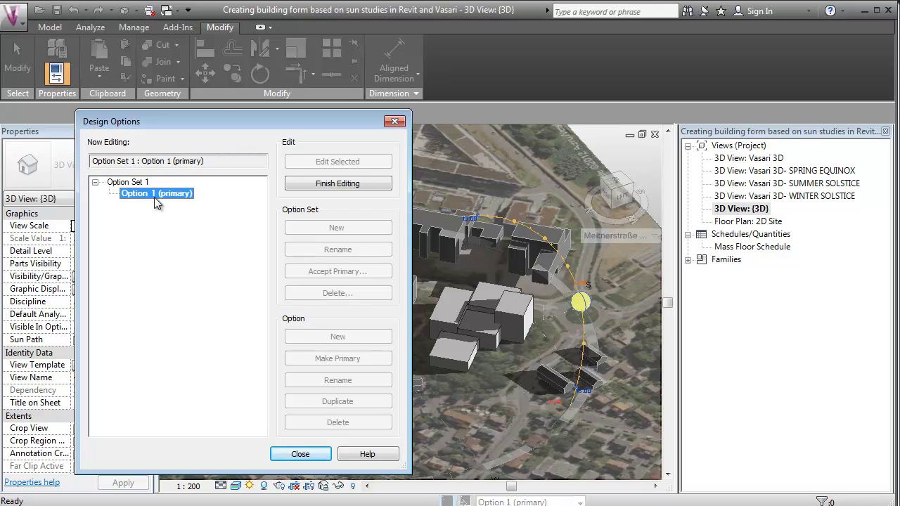
click(330, 184)
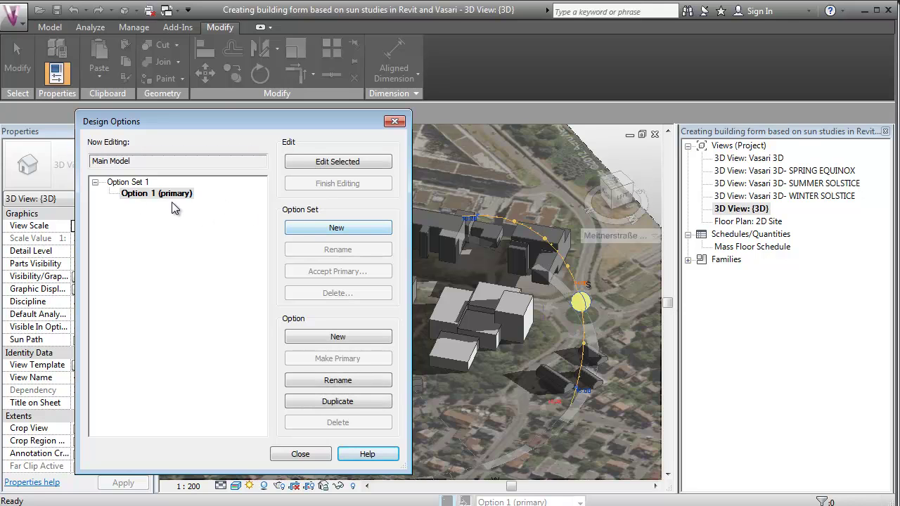
- Duplicate Option 1 several times, then close the Design Options manager
click(341, 406)
click(341, 408)
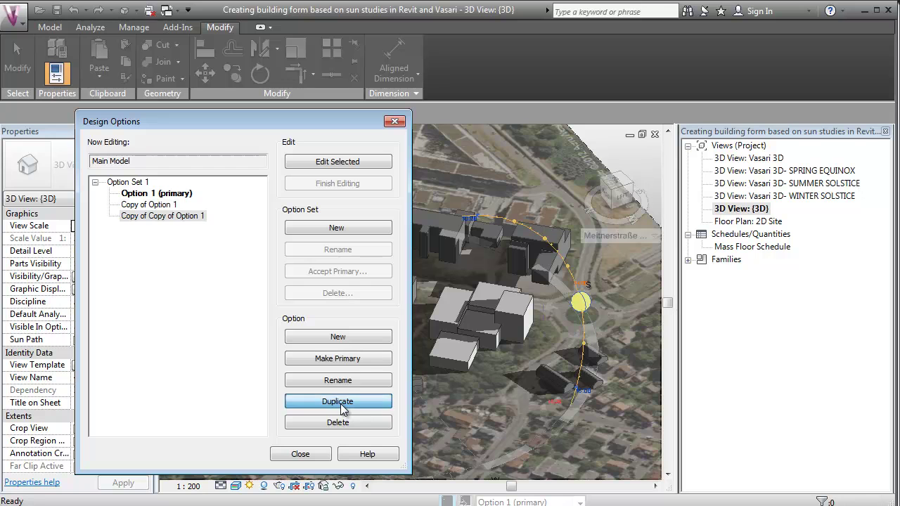
click(343, 409)
click(344, 411)
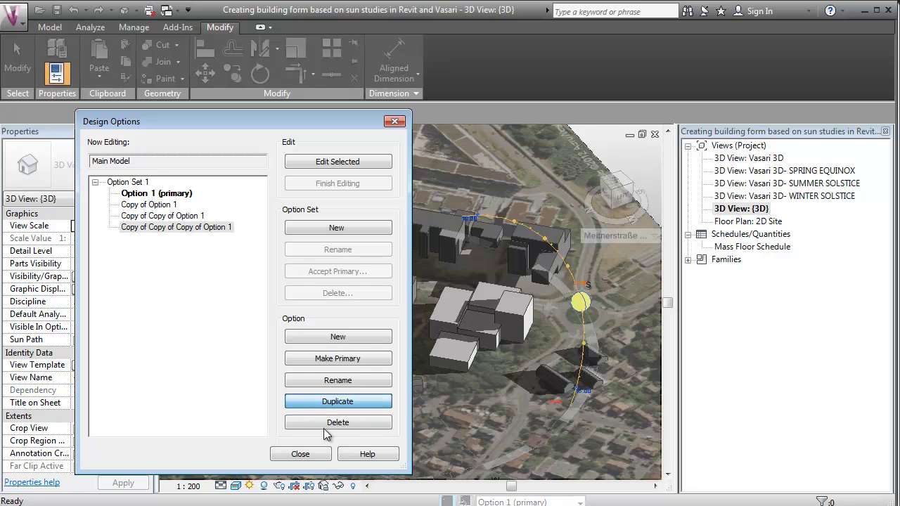
click(300, 453)
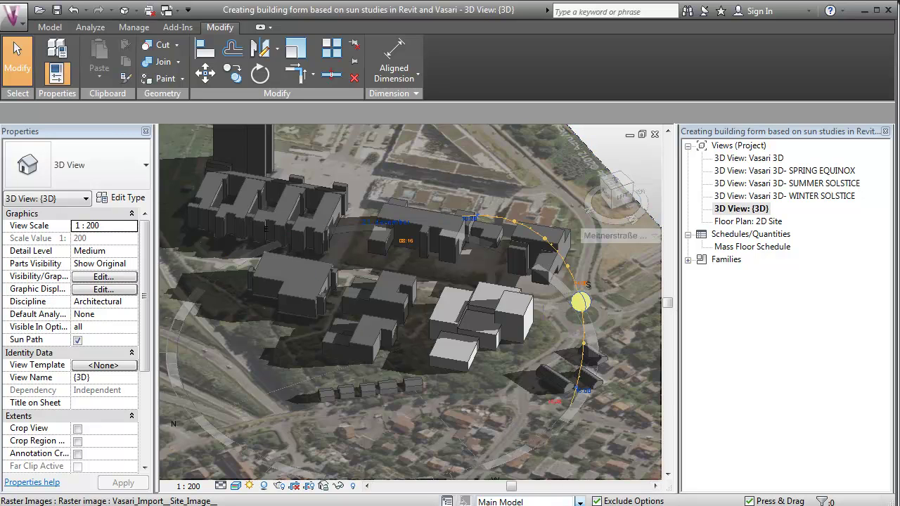
- Make Copy of Option 1 active and drag the small front mass taller
click(527, 502)
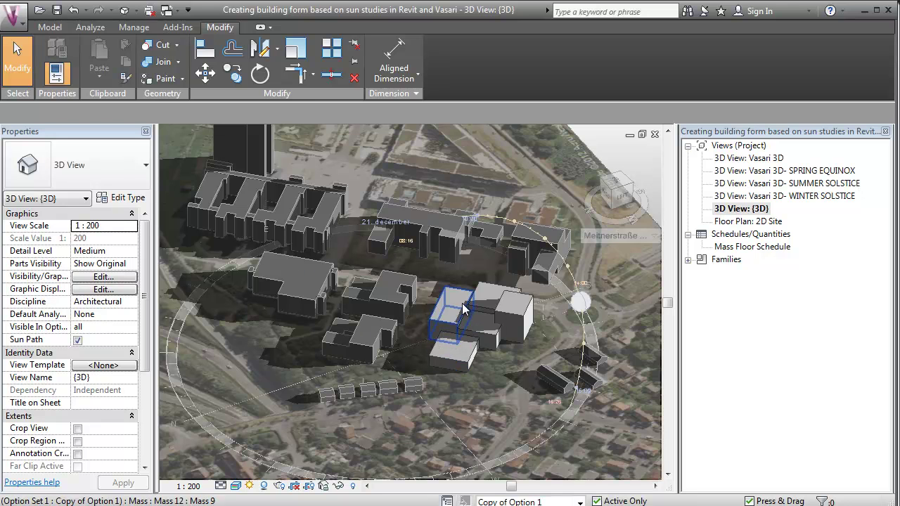
scroll(468, 370, up, 4)
click(452, 363)
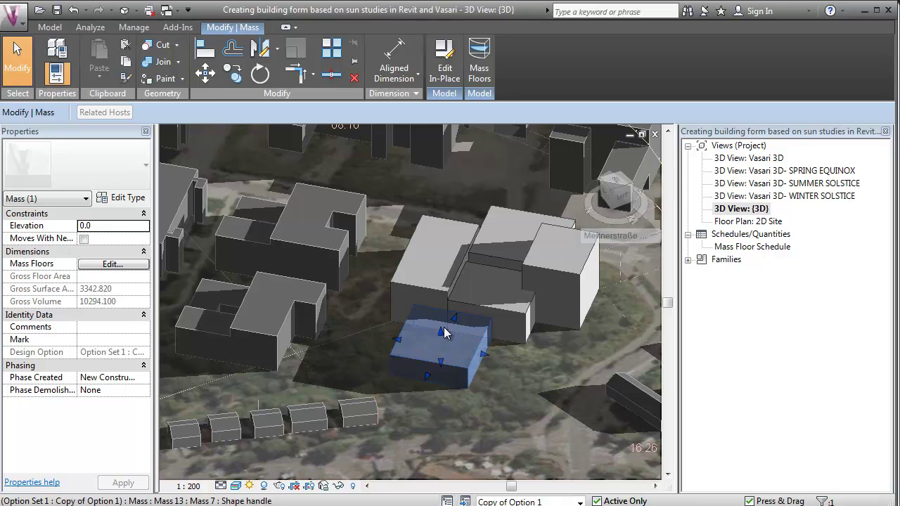
drag(441, 338, 440, 322)
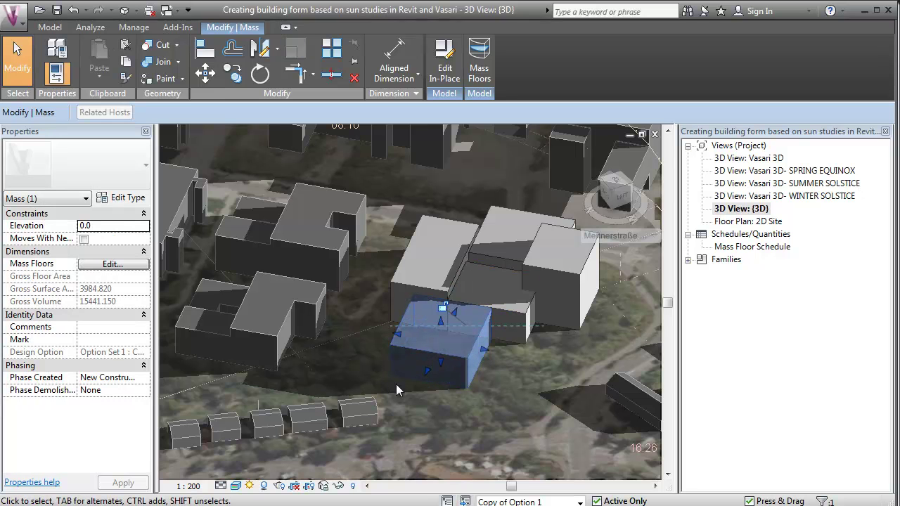
mouse_move(441, 323)
mouse_down()
mouse_move(444, 309)
mouse_move(444, 323)
mouse_up()
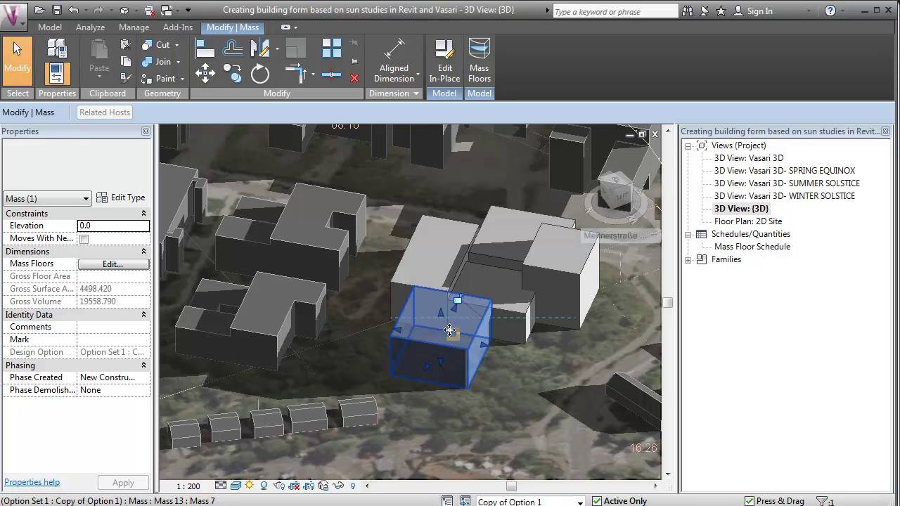
- Select the right, left, small middle and upper-left masses of the block
click(557, 262)
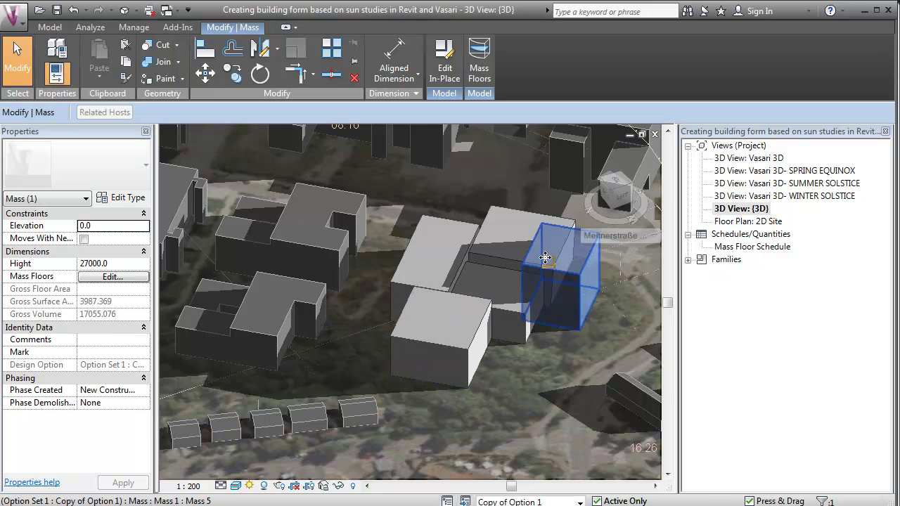
click(439, 250)
click(507, 312)
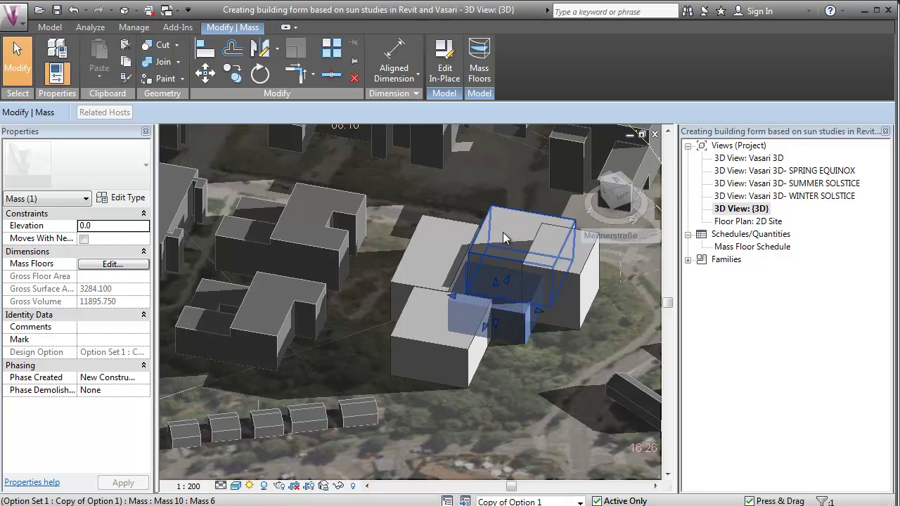
click(416, 260)
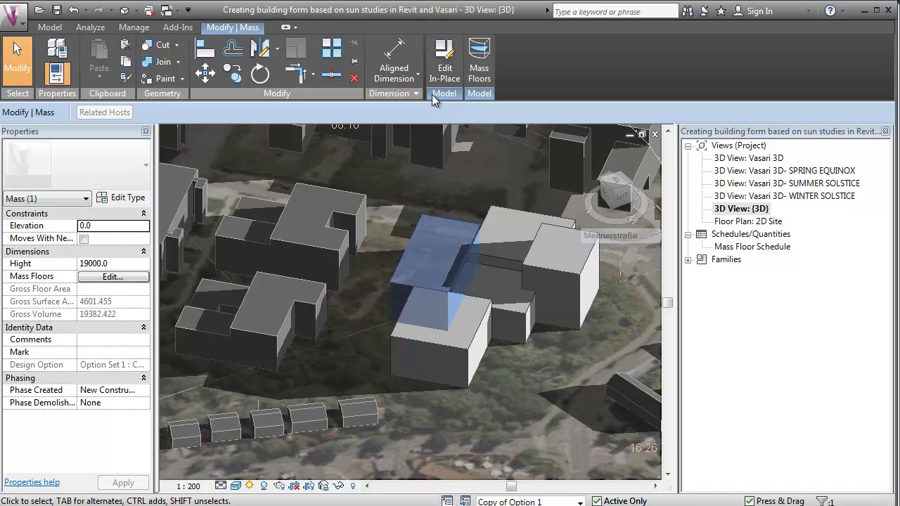
- Edit the front mass in place, raise its top face, finish, then select the mass behind
click(442, 70)
click(429, 260)
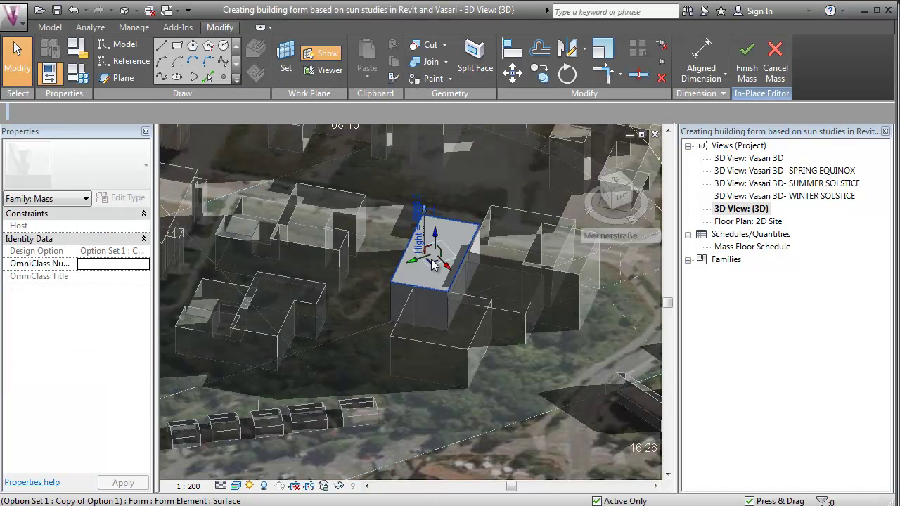
drag(436, 245, 458, 222)
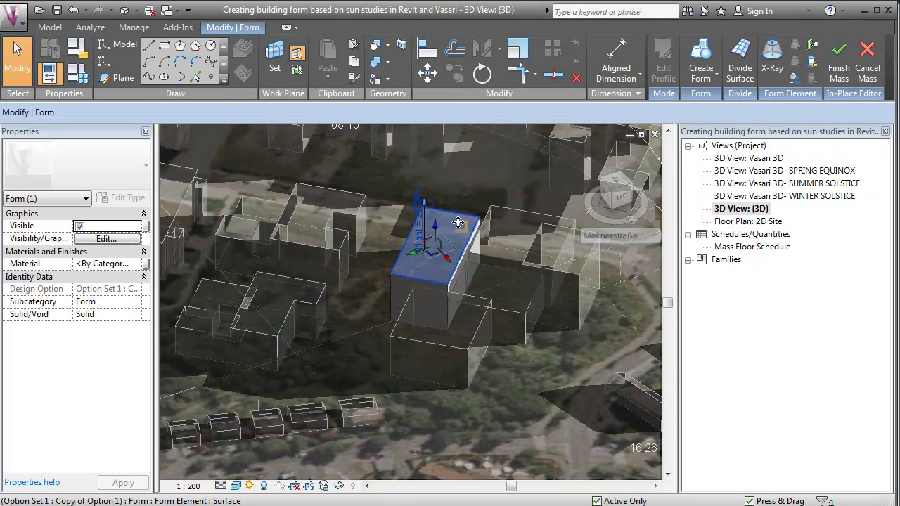
click(839, 62)
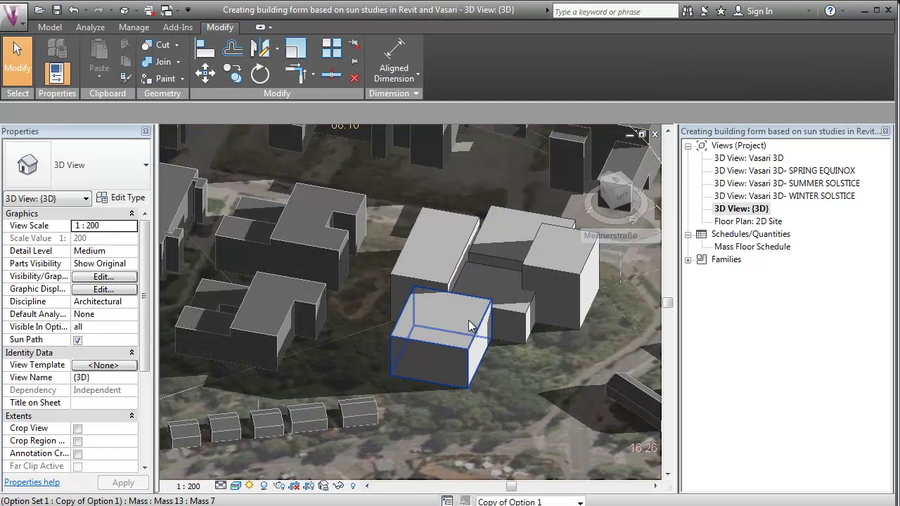
click(463, 250)
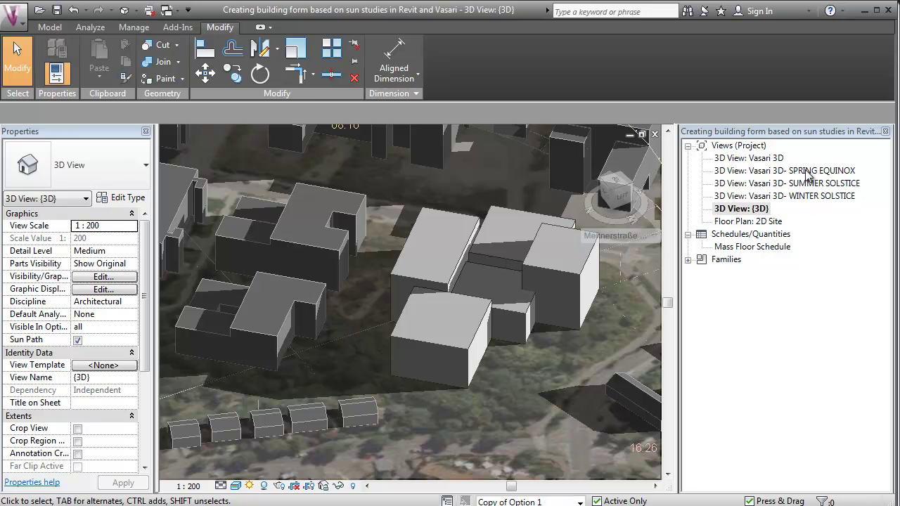
- Open '3D View: Vasari 3D- SPRING EQUINOX' from the Project Browser
double_click(799, 171)
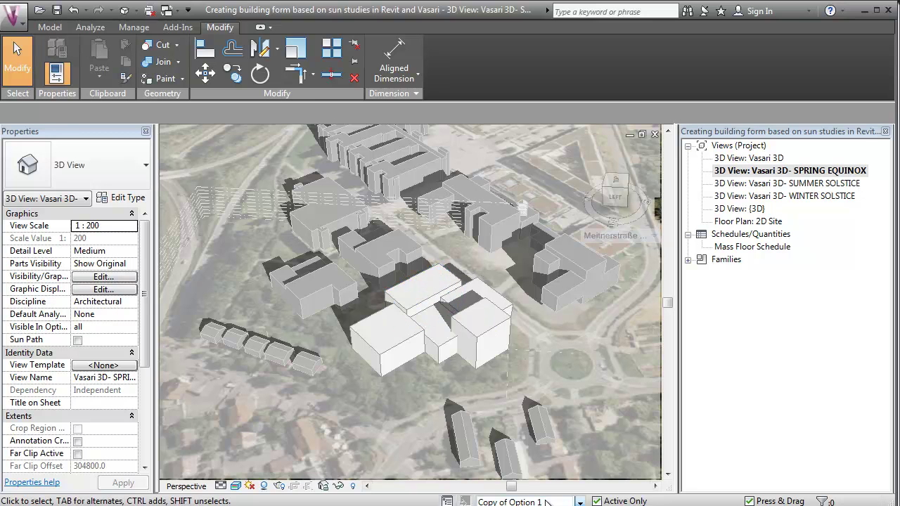
scroll(527, 502, up, 1)
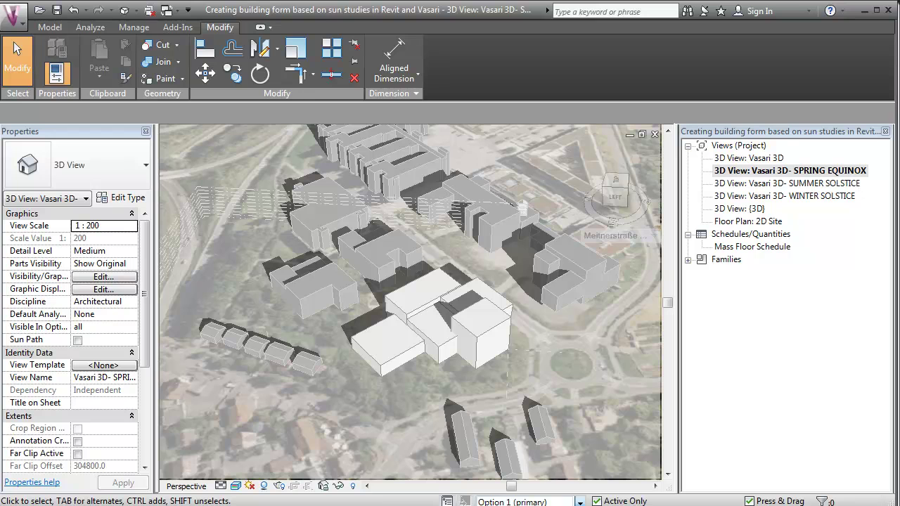
scroll(528, 502, down, 1)
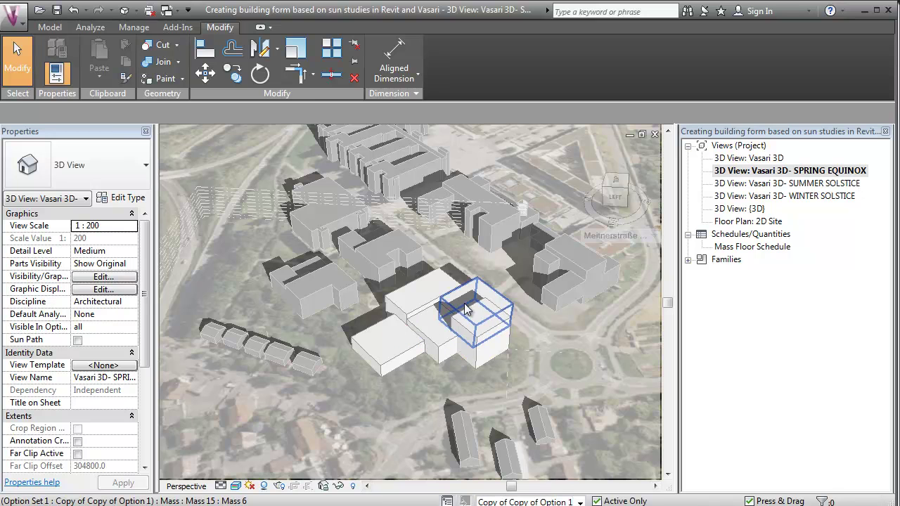
- Delete the front-left mass and sketch a rectangle for a new in-place mass
click(375, 357)
key(Delete)
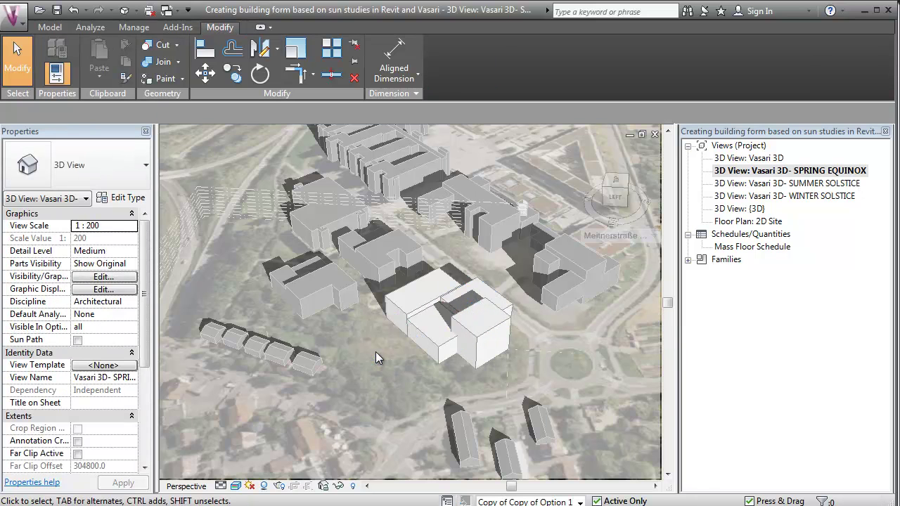
scroll(376, 358, up, 3)
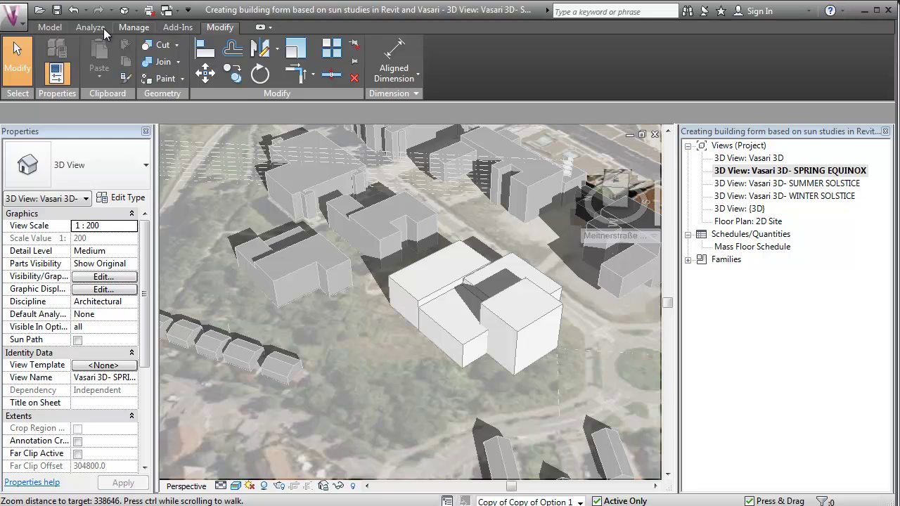
click(50, 27)
click(169, 59)
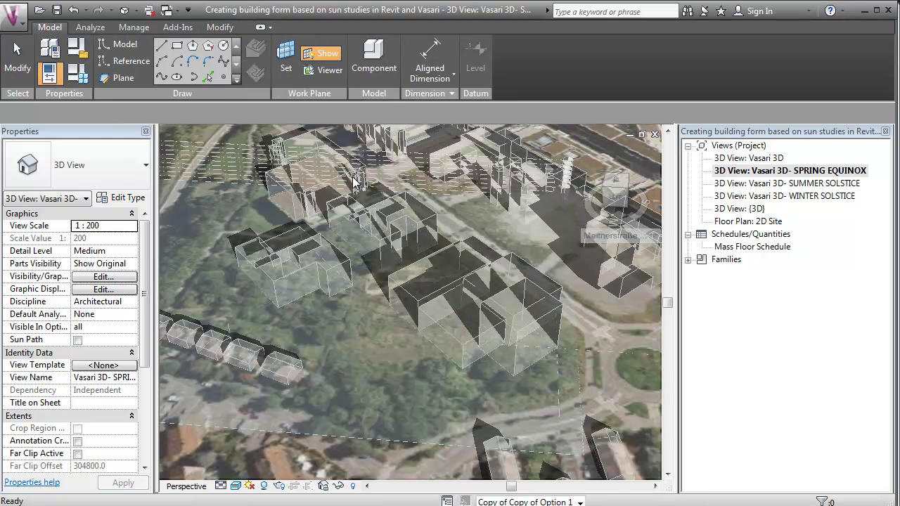
click(177, 47)
click(391, 302)
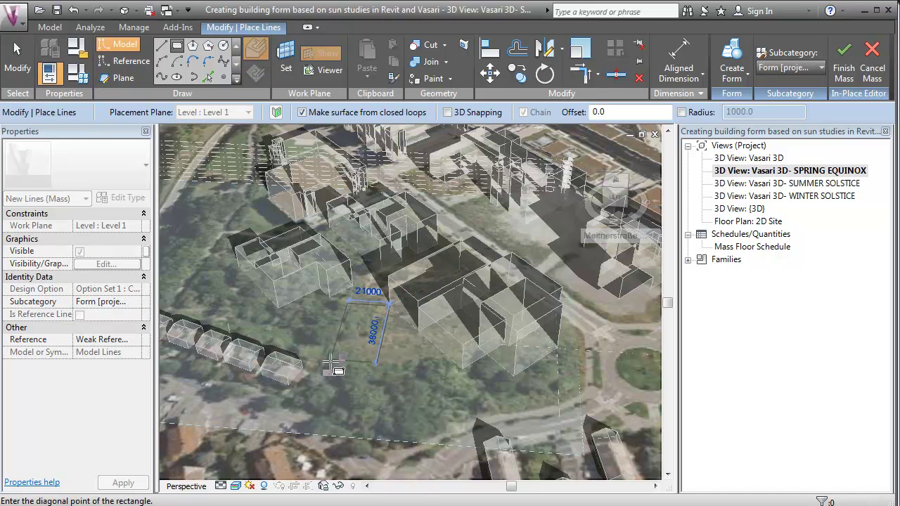
click(335, 366)
key(Escape)
key(Escape)
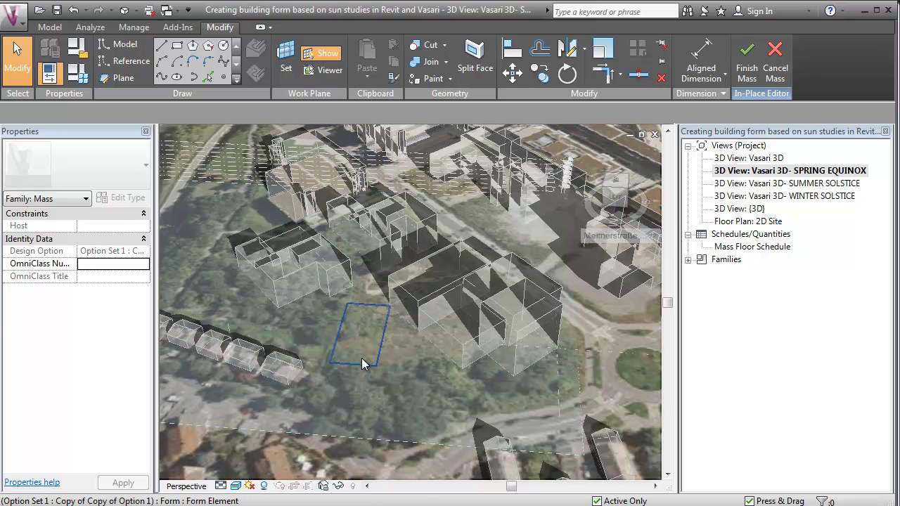
- Rotate the rectangle profile and move it closer to the building cluster
click(361, 359)
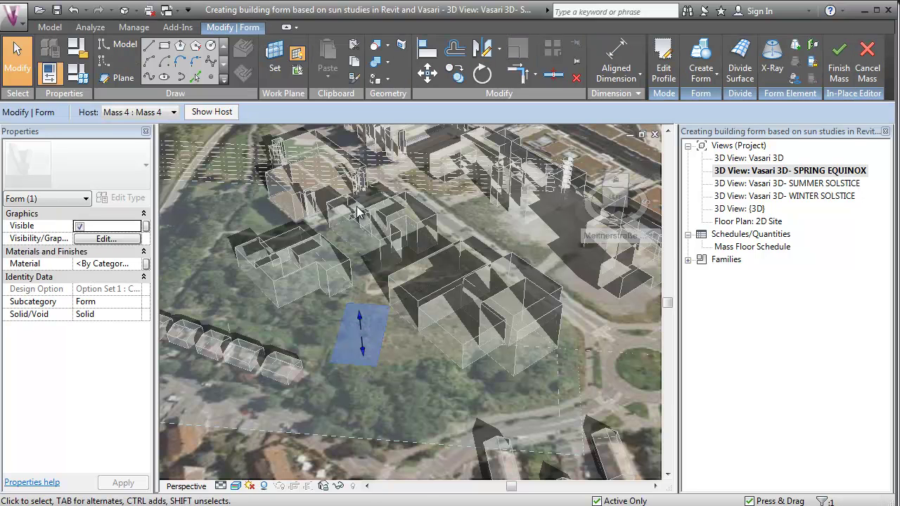
click(482, 73)
click(371, 301)
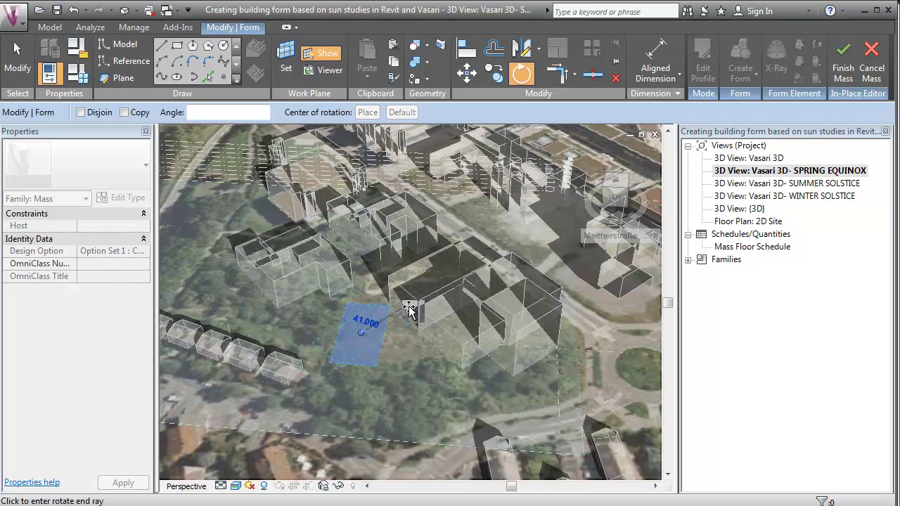
click(415, 307)
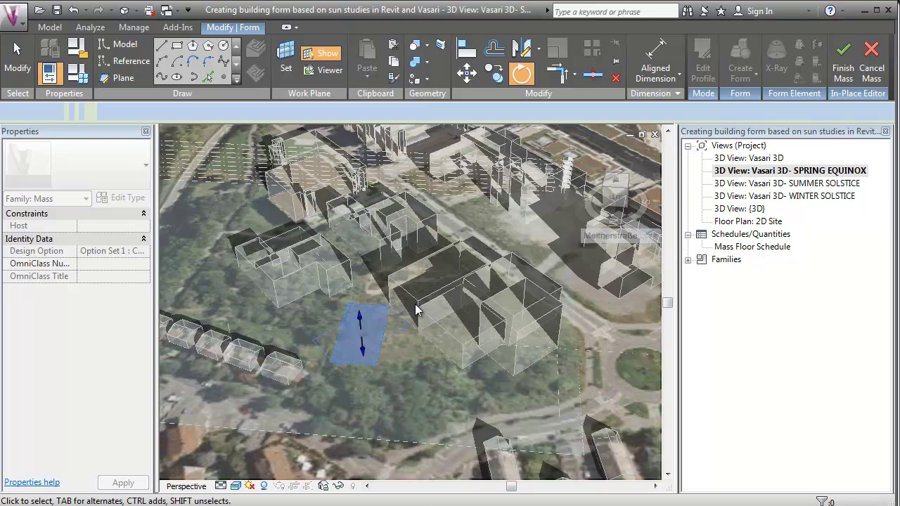
drag(318, 342, 389, 341)
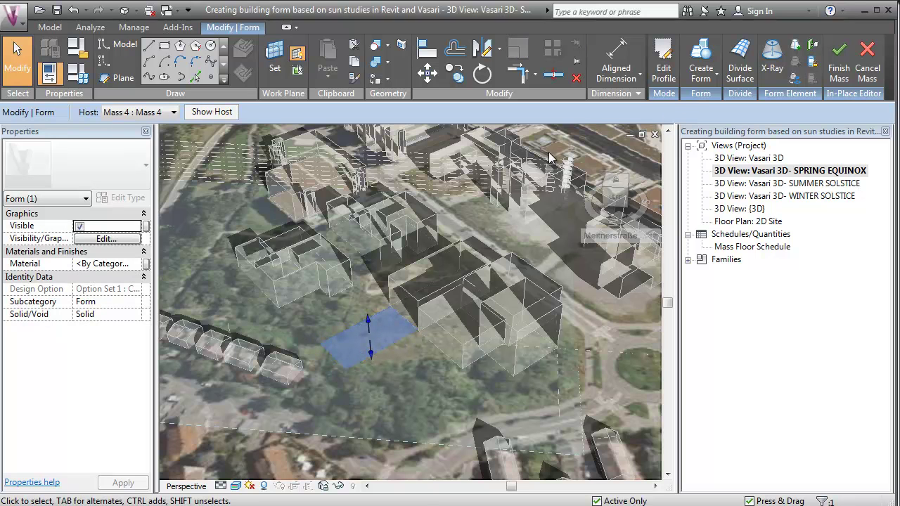
- Extrude the rectangle into a low mass, finish it, and shift it toward the cluster
click(701, 59)
click(364, 315)
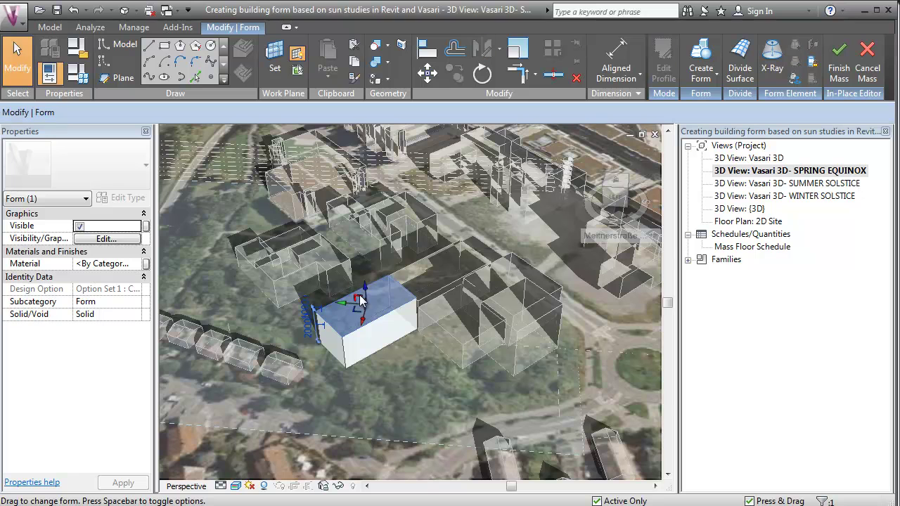
drag(363, 304, 378, 329)
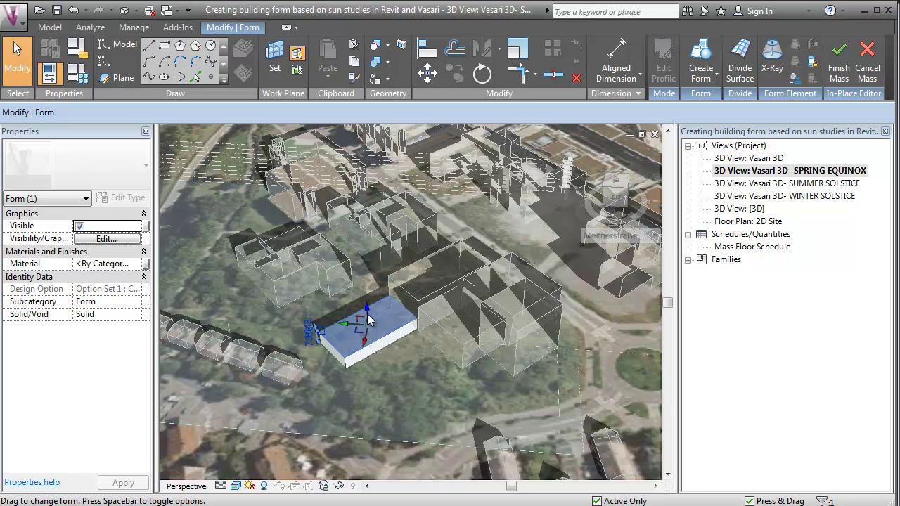
click(321, 322)
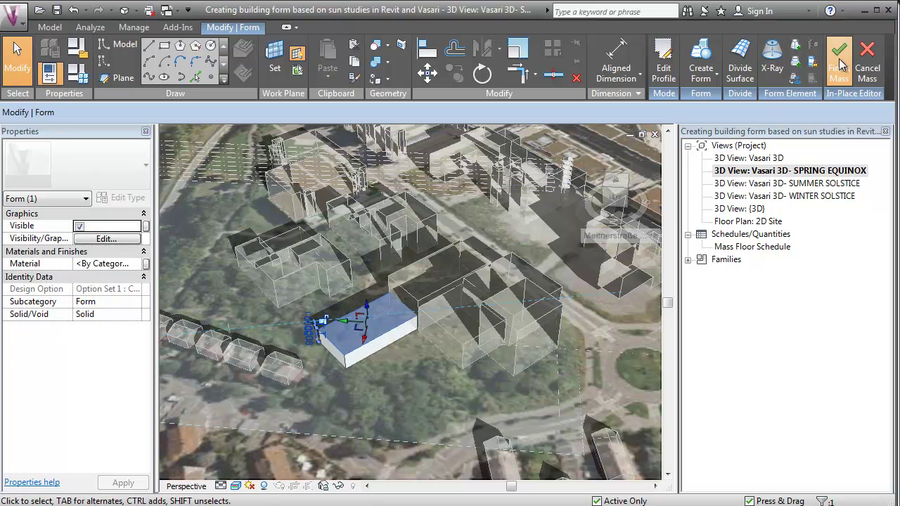
click(838, 59)
click(327, 356)
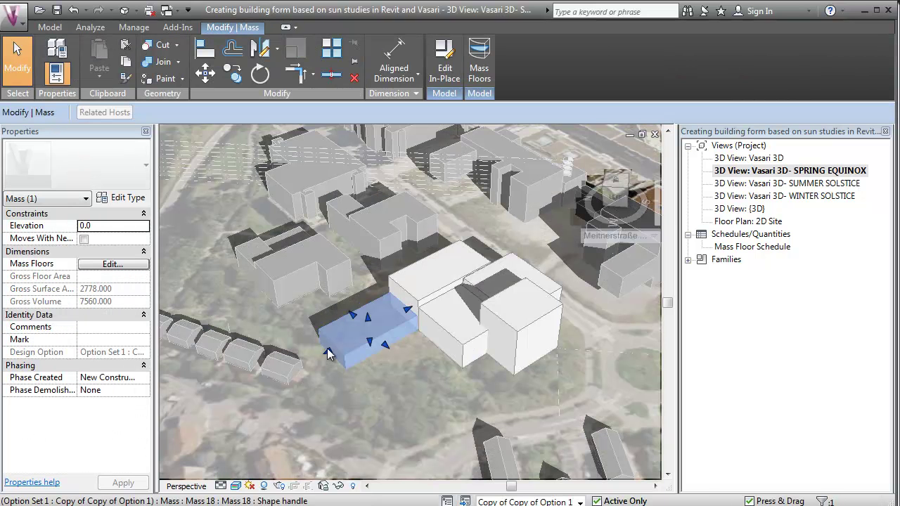
drag(327, 355, 348, 344)
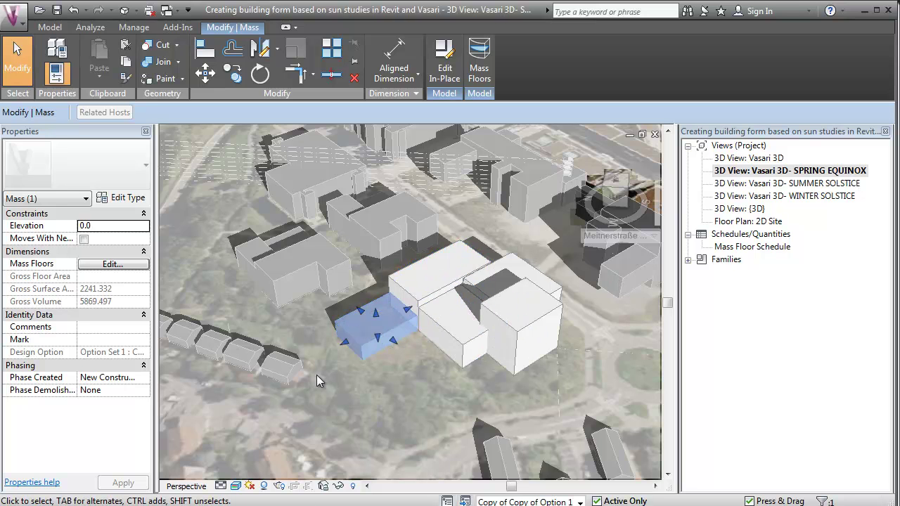
- Open the Winter Solstice 3D view and stretch the new mass toward the lower right
double_click(792, 196)
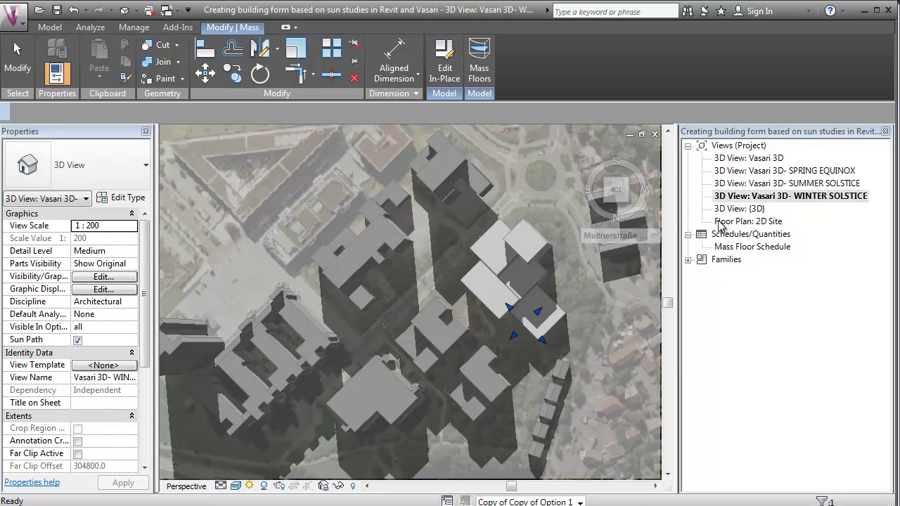
scroll(538, 351, up, 3)
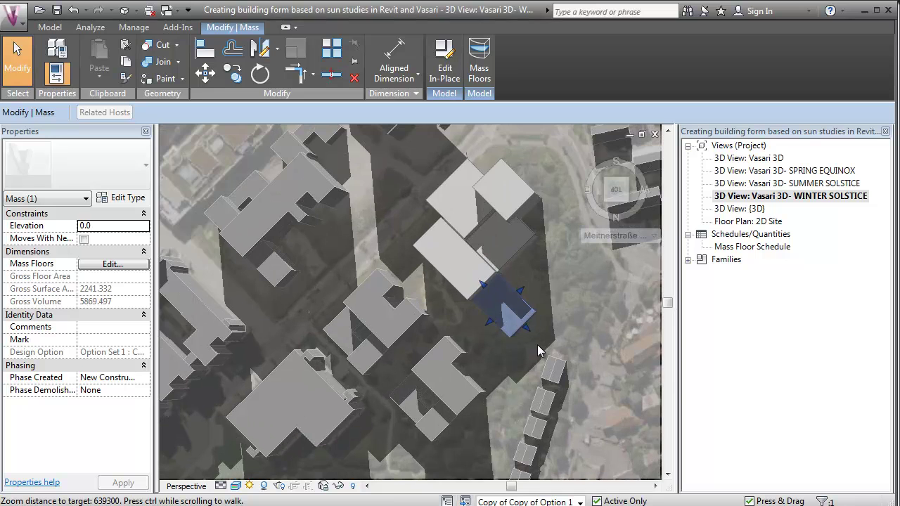
mouse_move(529, 330)
mouse_down()
mouse_move(545, 341)
mouse_move(548, 360)
mouse_move(534, 338)
mouse_up()
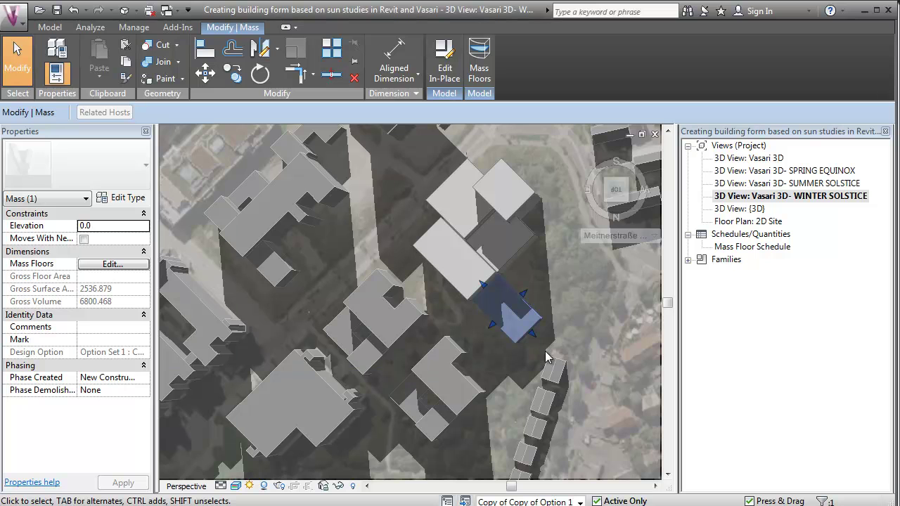
- Orbit in close to the blue mass and shrink it to 4784.869 gross volume
click(609, 204)
scroll(324, 343, down, 5)
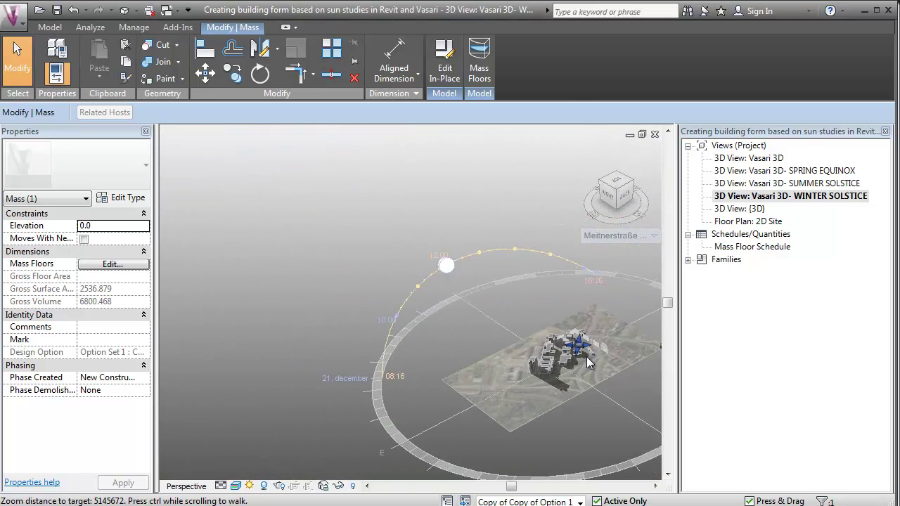
scroll(586, 357, up, 6)
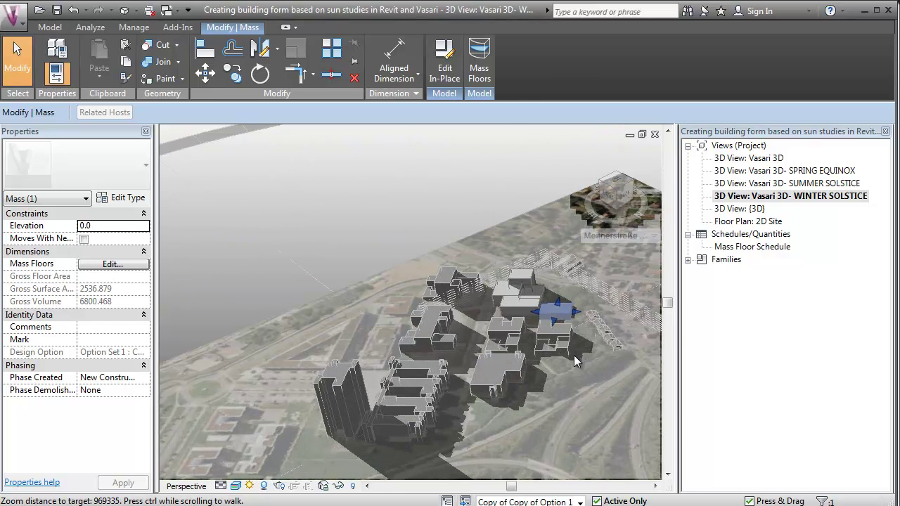
shift+middle_drag(574, 356, 498, 337)
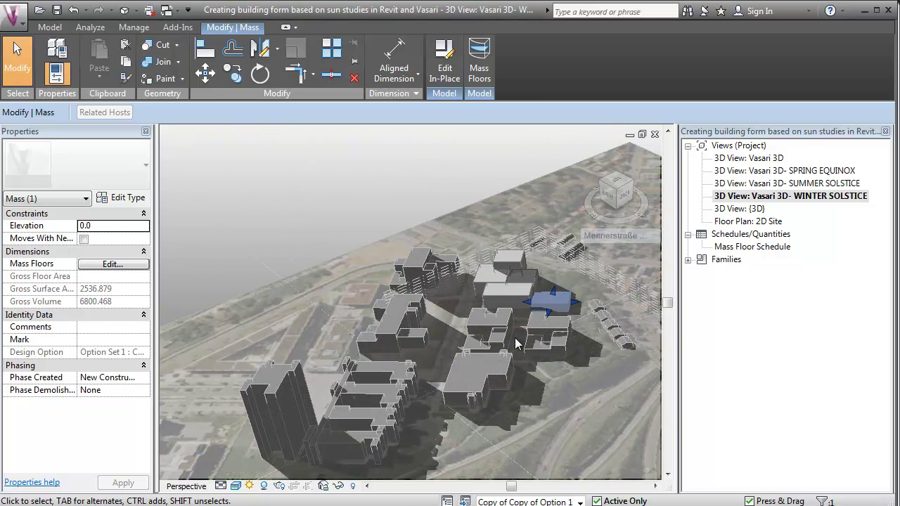
scroll(520, 310, up, 2)
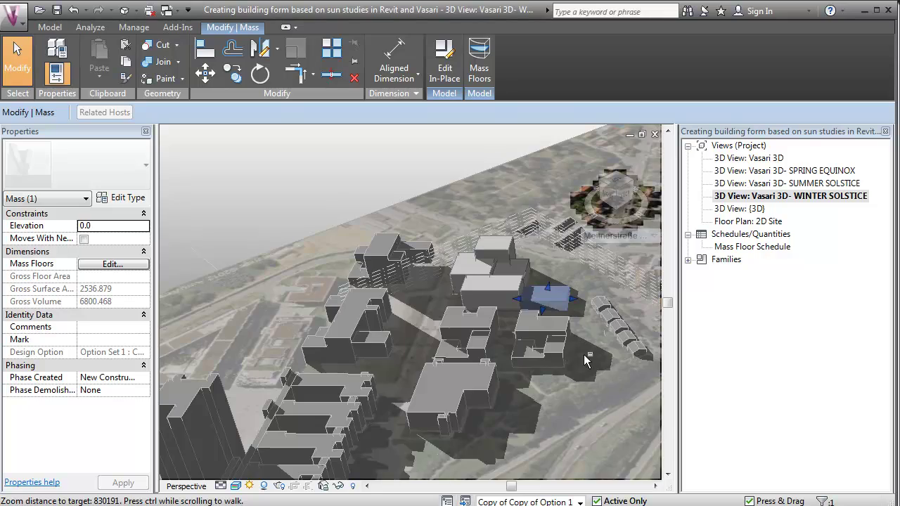
shift+middle_drag(586, 360, 366, 396)
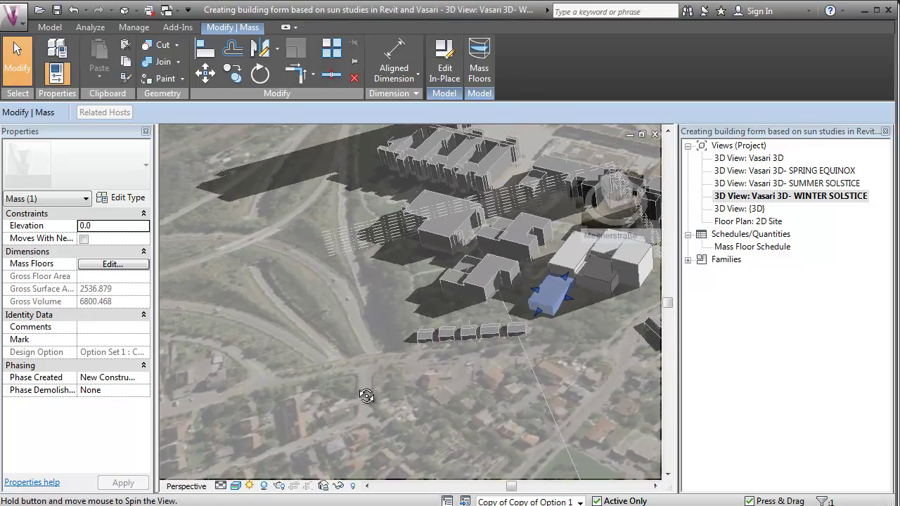
scroll(534, 345, up, 3)
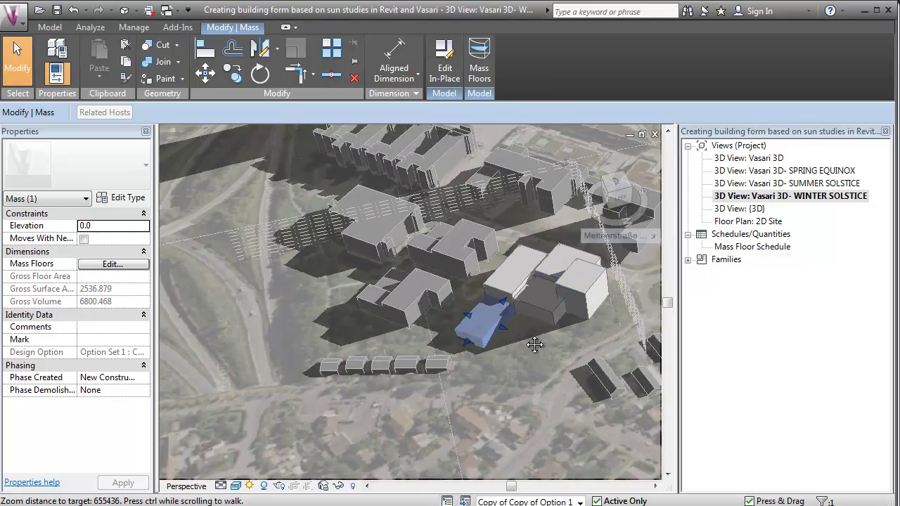
middle_drag(535, 345, 506, 392)
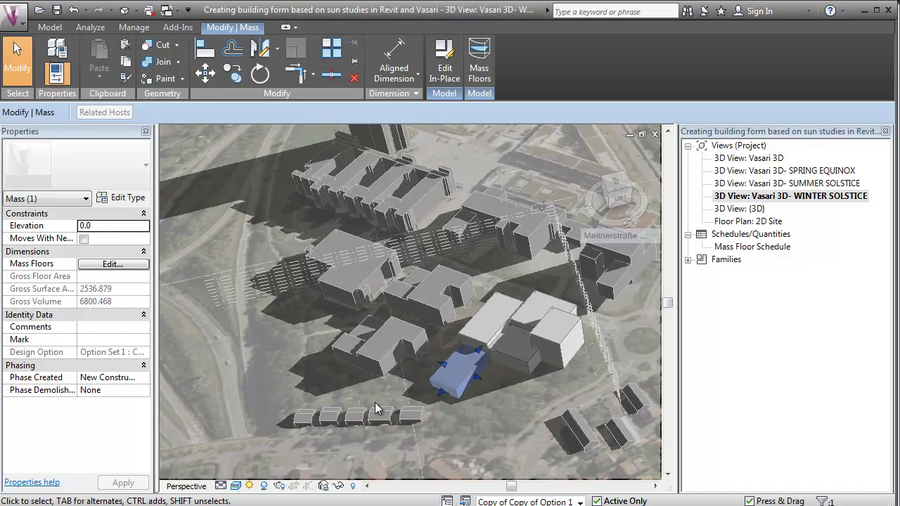
scroll(492, 345, up, 1)
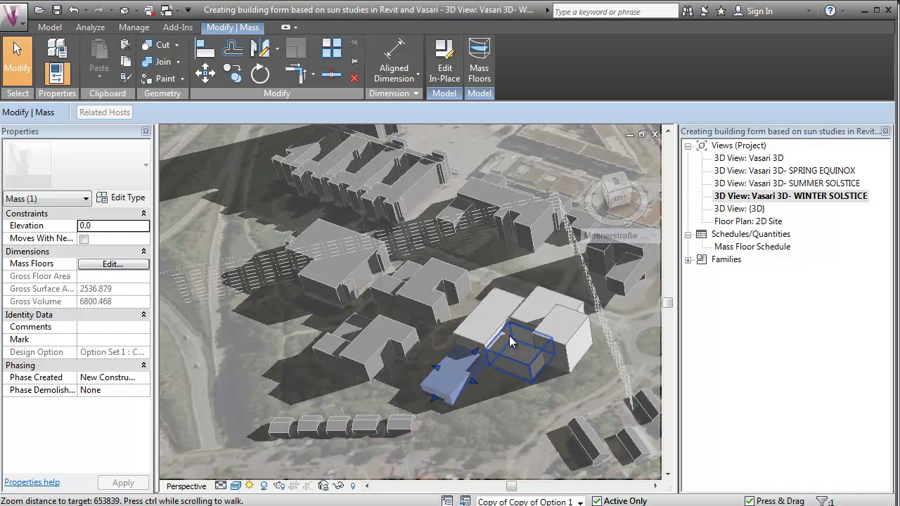
scroll(529, 358, up, 1)
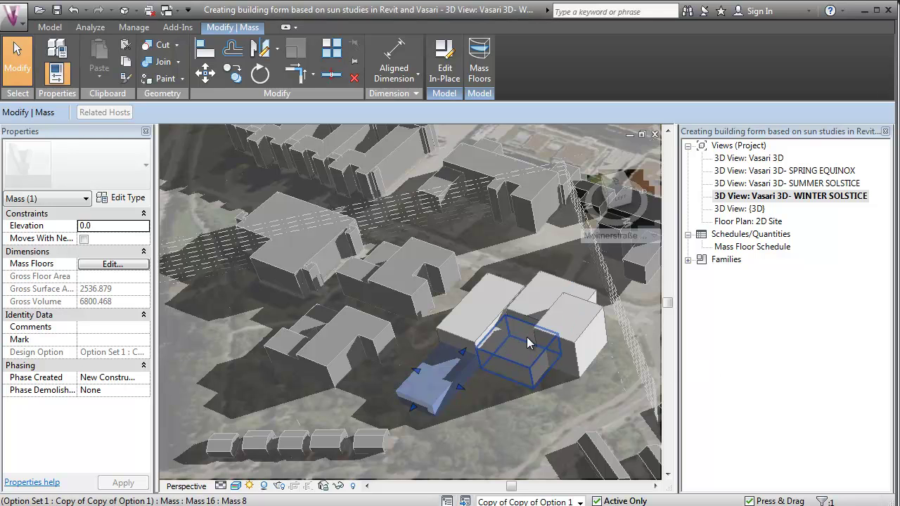
drag(419, 407, 434, 397)
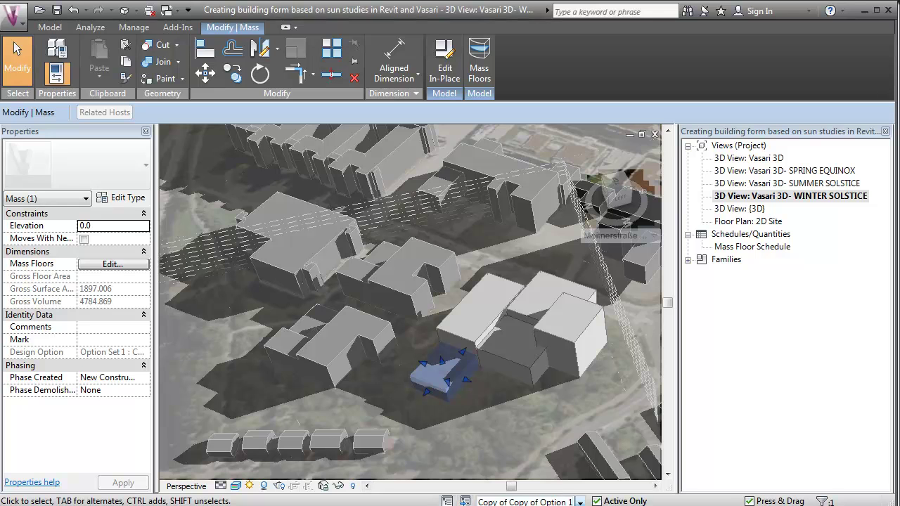
key(Escape)
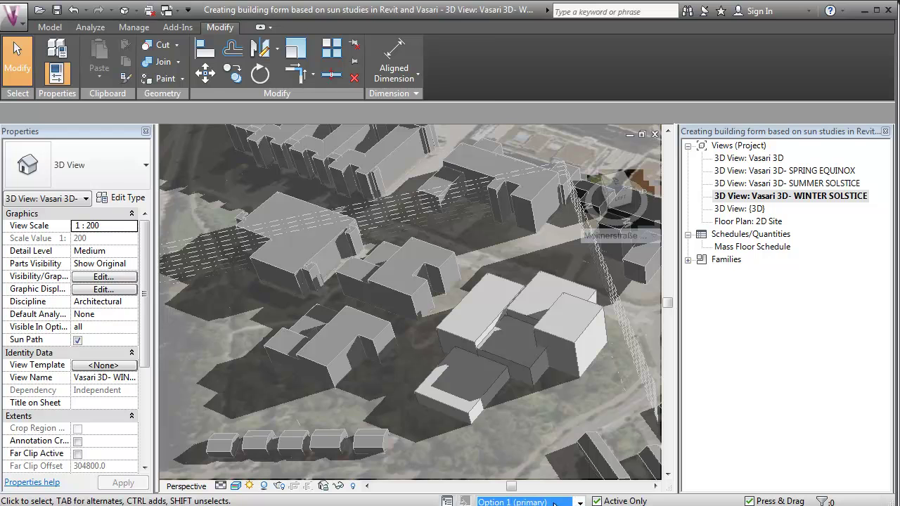
- Shrink the small Option 1 mass to 7585.745 gross volume, then review and close Design Options
click(463, 397)
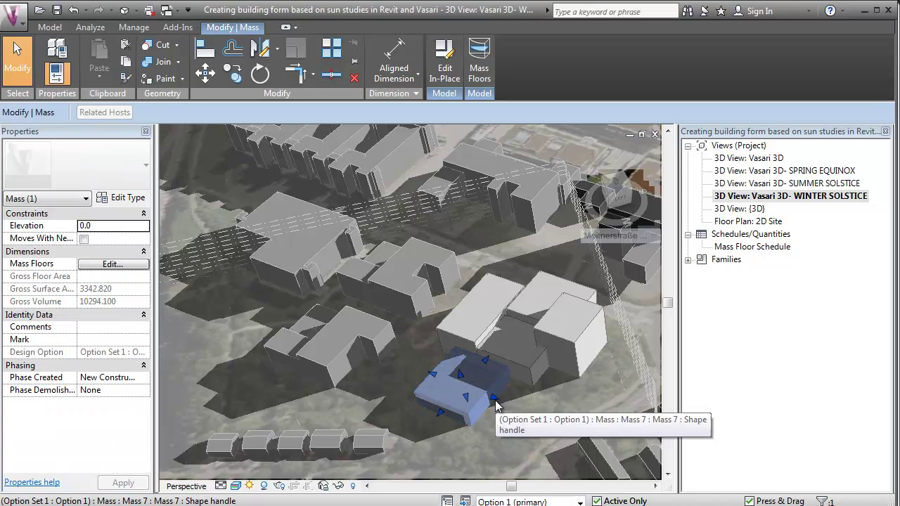
drag(495, 404, 431, 377)
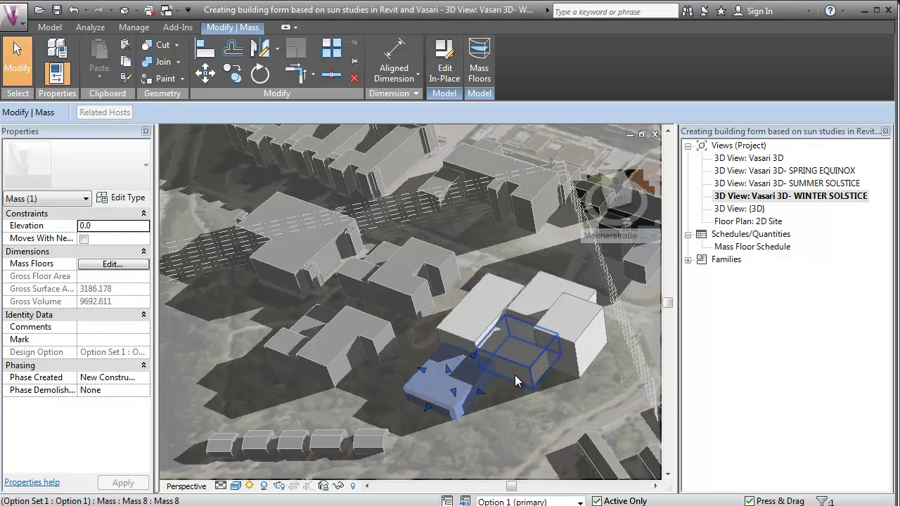
click(447, 501)
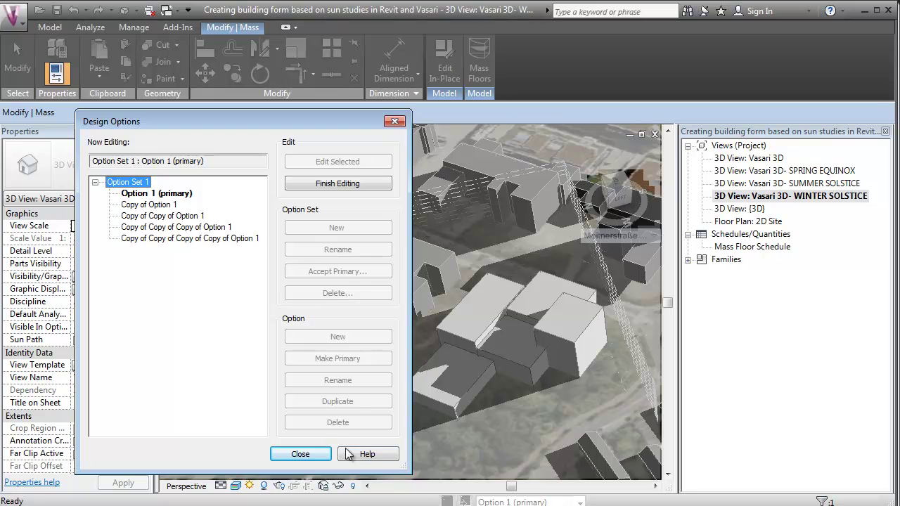
click(325, 456)
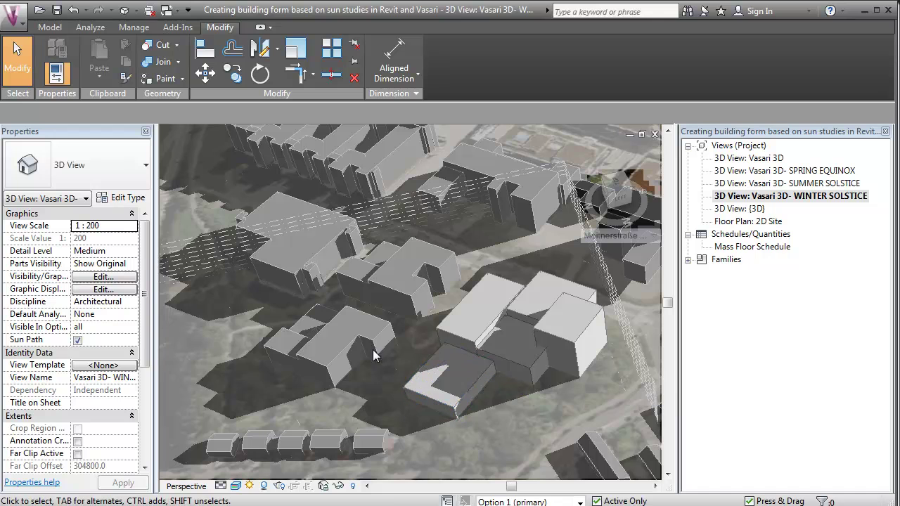
- Play the 21-12-2010 solar study preview from Sun Path, then switch to 3D View: {3D}
click(250, 486)
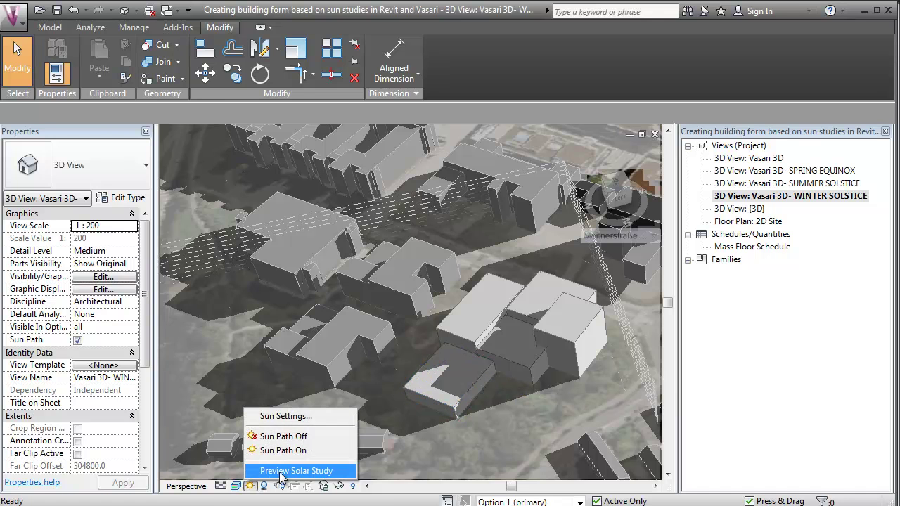
click(288, 474)
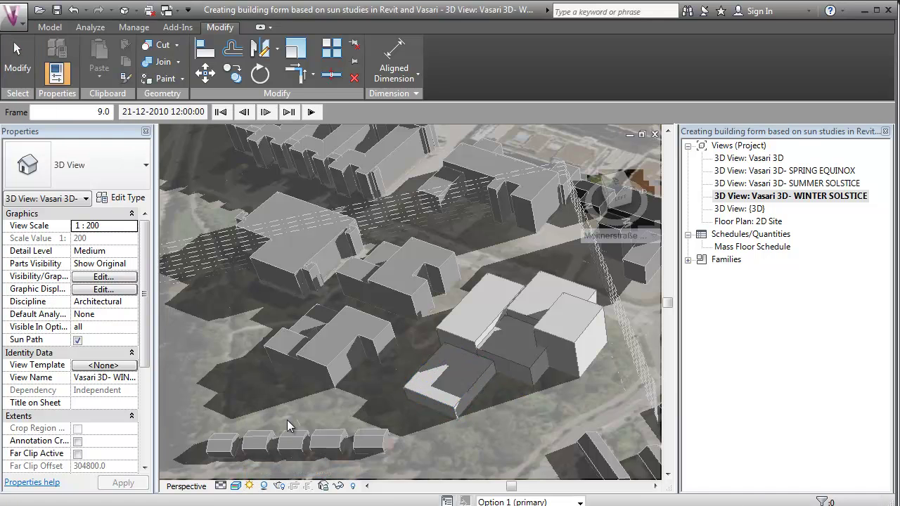
click(312, 113)
double_click(753, 209)
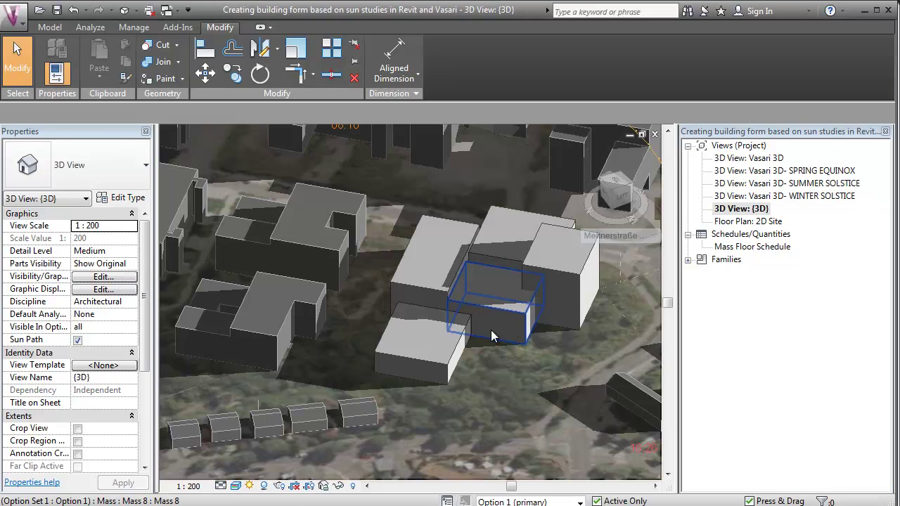
- Drag the sun along the winter path to 08:16 on 21 December, then edit the time and date labels
scroll(491, 329, down, 6)
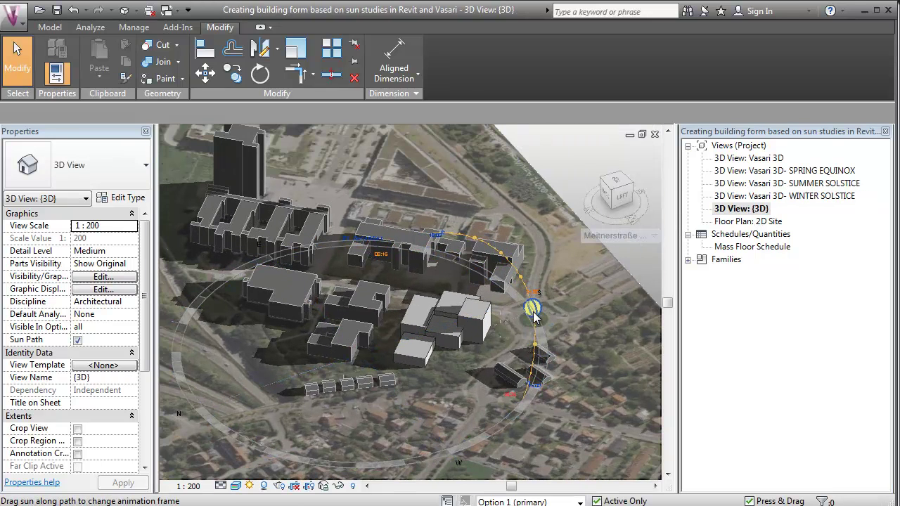
drag(534, 313, 528, 294)
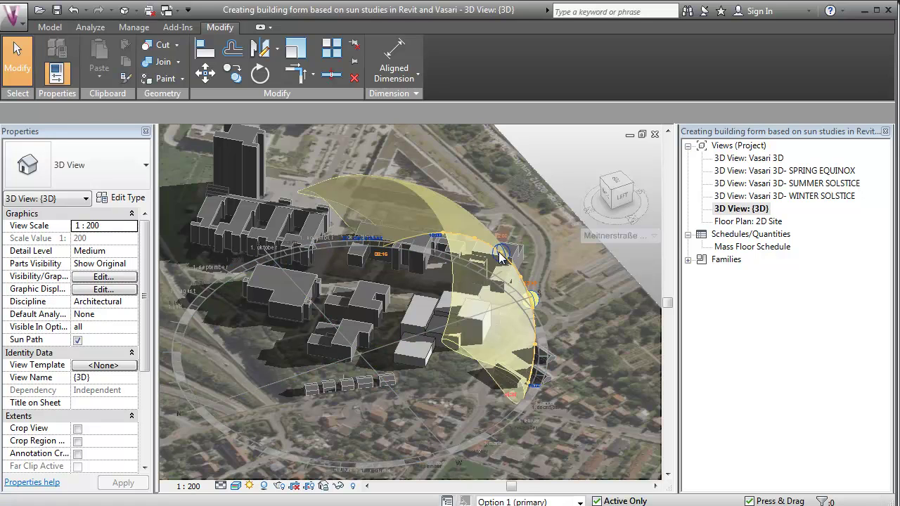
drag(500, 257, 495, 246)
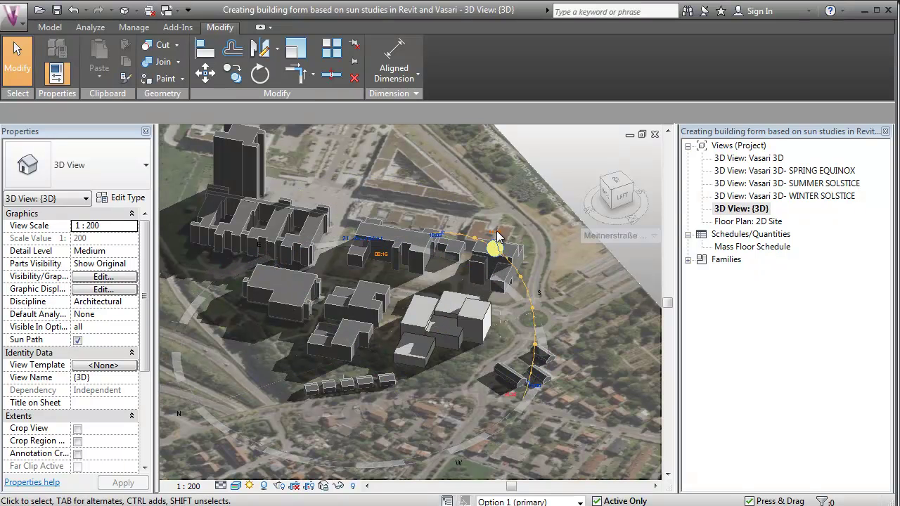
scroll(443, 235, up, 2)
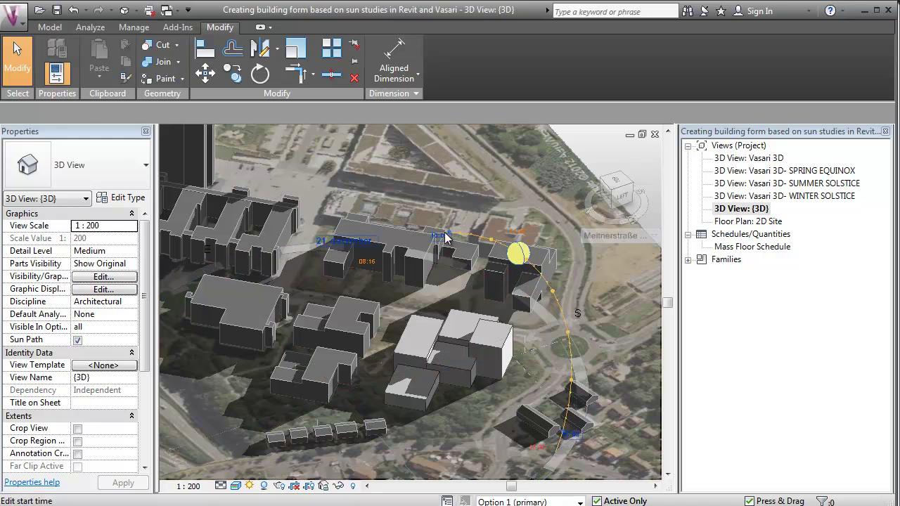
click(444, 239)
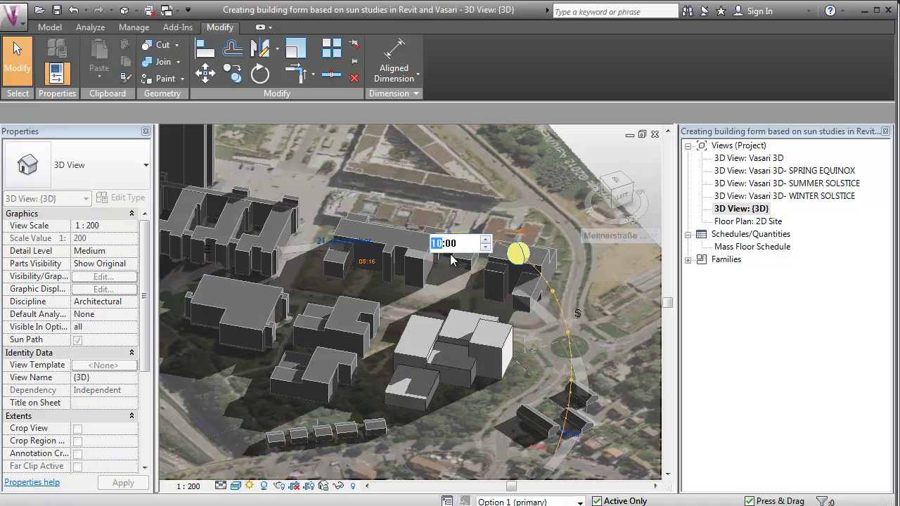
click(343, 245)
click(372, 247)
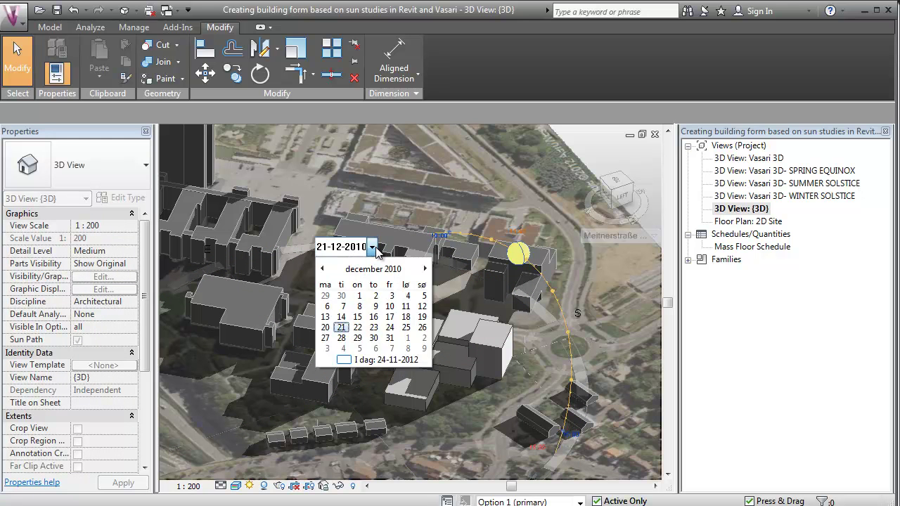